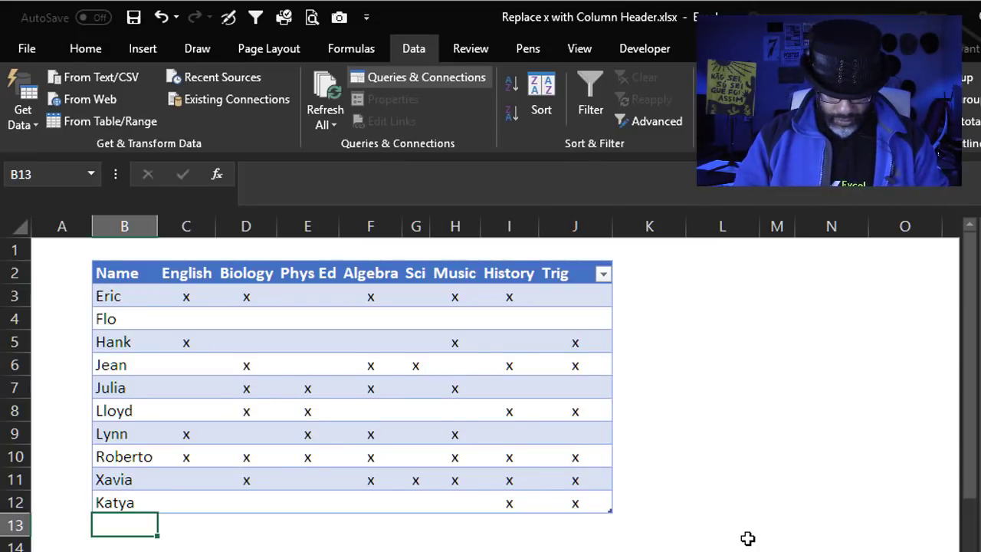
Add a new student row with x marks under Biology, Phys Ed, Algebra and Trig
{"action": "type", "text": "Benji"}
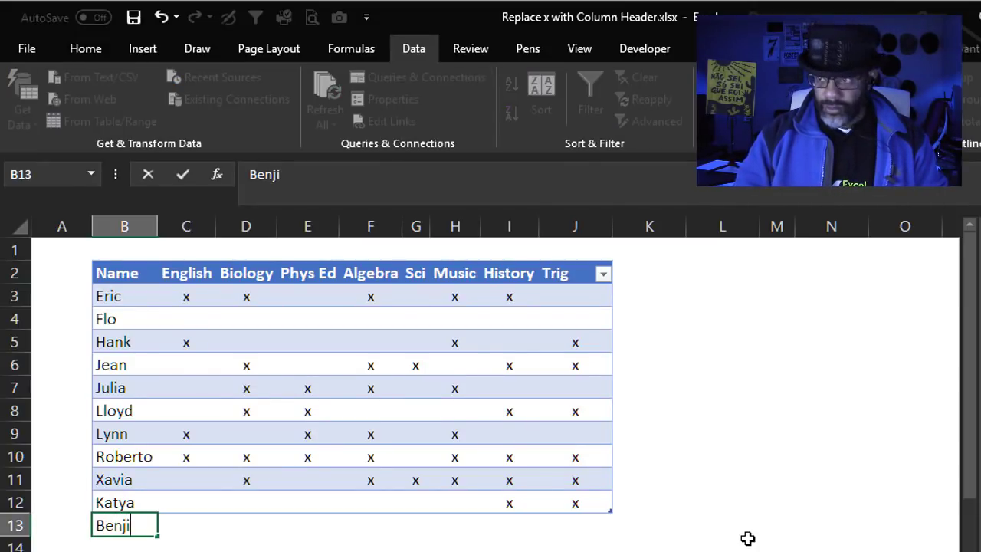
{"action": "key", "text": "Tab"}
{"action": "key", "text": "Tab"}
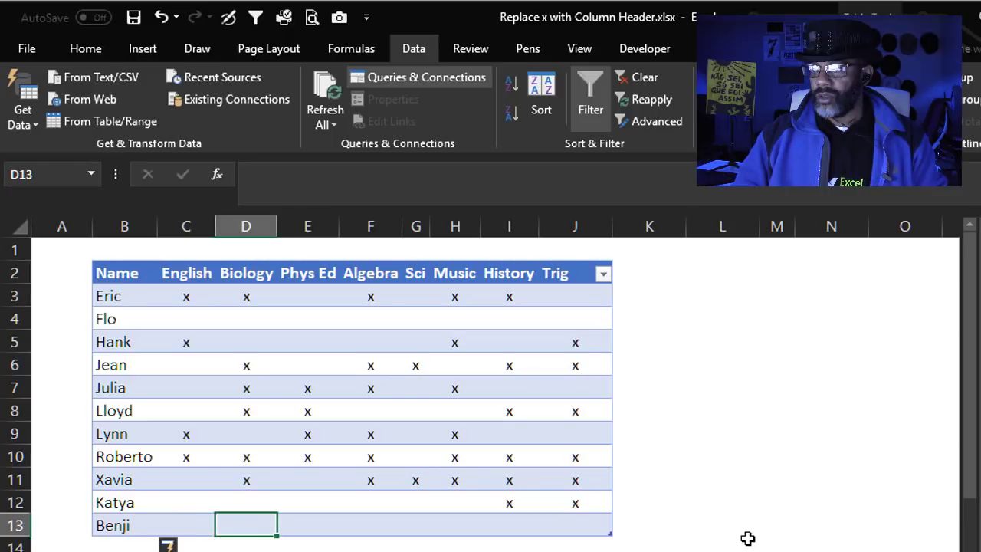
{"action": "type", "text": "x"}
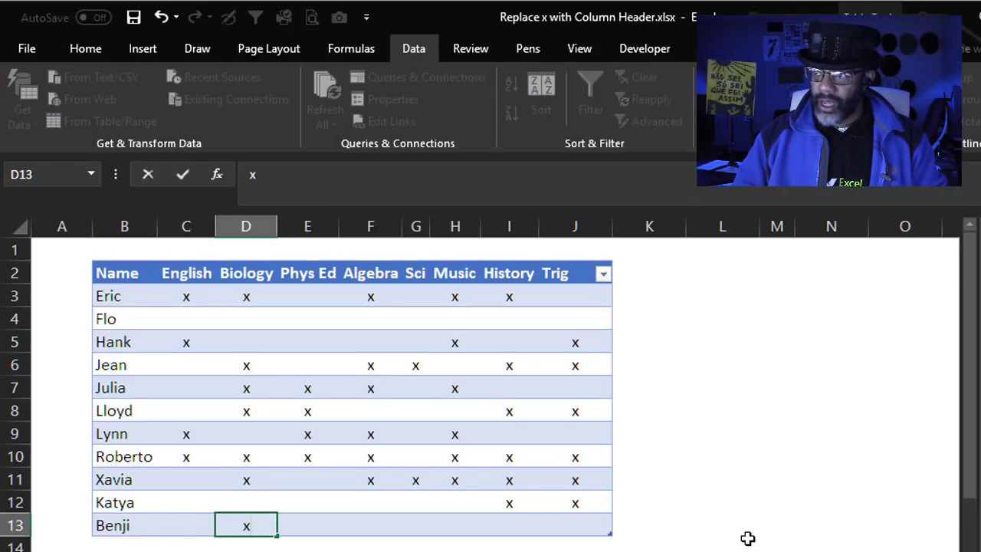
{"action": "key", "text": "Tab"}
{"action": "type", "text": "x"}
{"action": "key", "text": "Tab"}
{"action": "type", "text": "x"}
{"action": "key", "text": "Tab"}
{"action": "key", "text": "Tab"}
{"action": "key", "text": "Tab"}
{"action": "key", "text": "Tab"}
{"action": "type", "text": "x"}
{"action": "key", "text": "Return"}
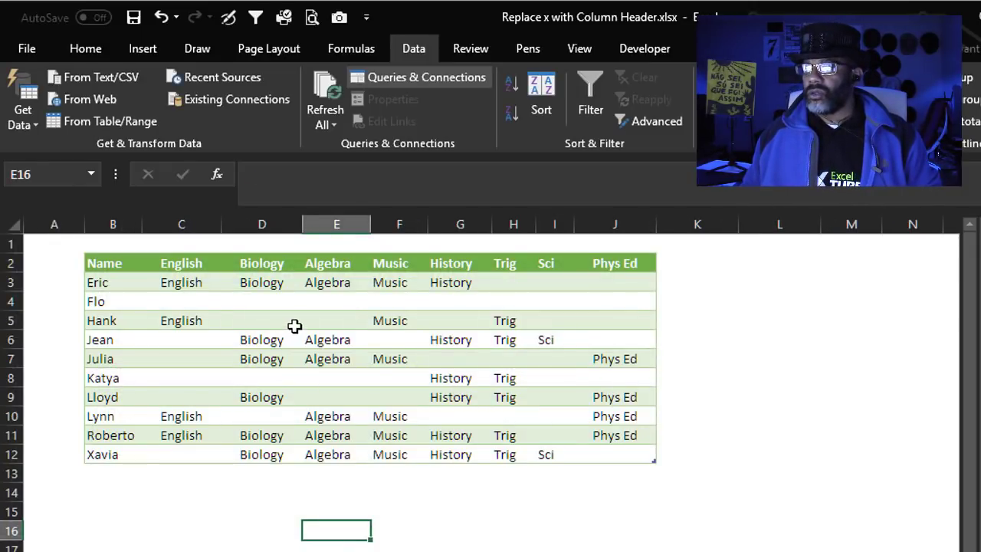
Refresh all workbook queries so the seven queries pick up the new student
{"action": "left_click", "coordinate": [293, 323]}
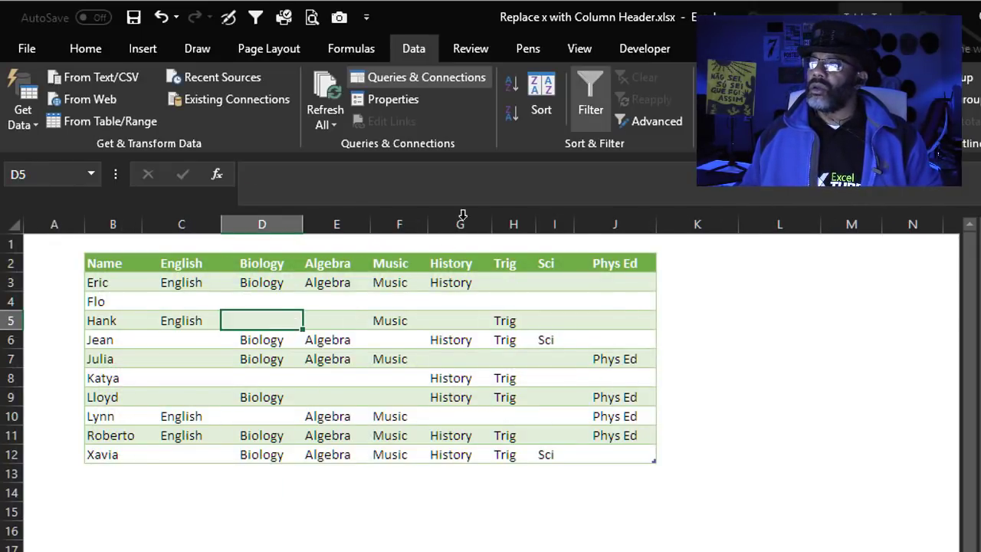
{"action": "left_click", "coordinate": [325, 87]}
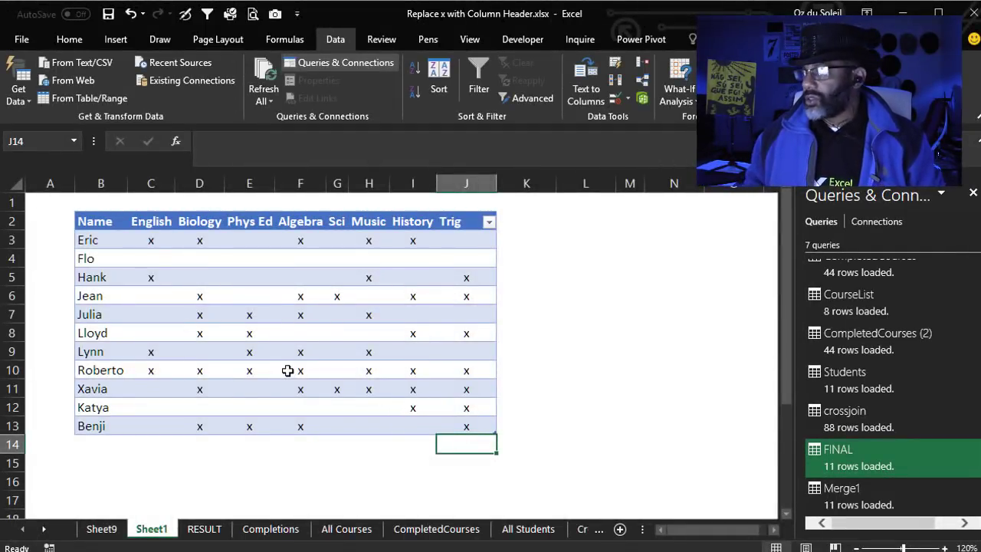
Open the Students query and review its Source and Removed Other Columns steps, keeping only Name
{"action": "left_click", "coordinate": [314, 334]}
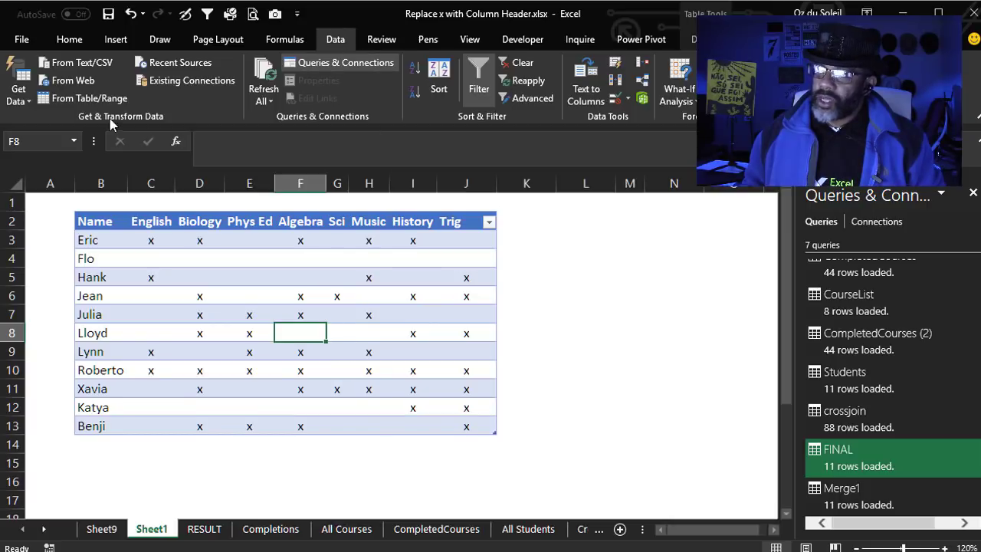
{"action": "left_click", "coordinate": [857, 386]}
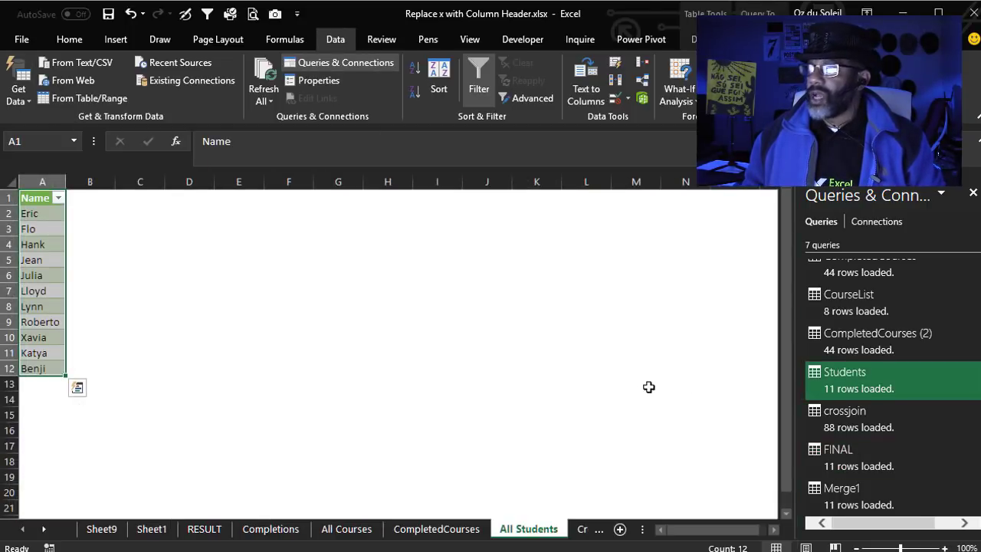
{"action": "mouse_move", "coordinate": [835, 378]}
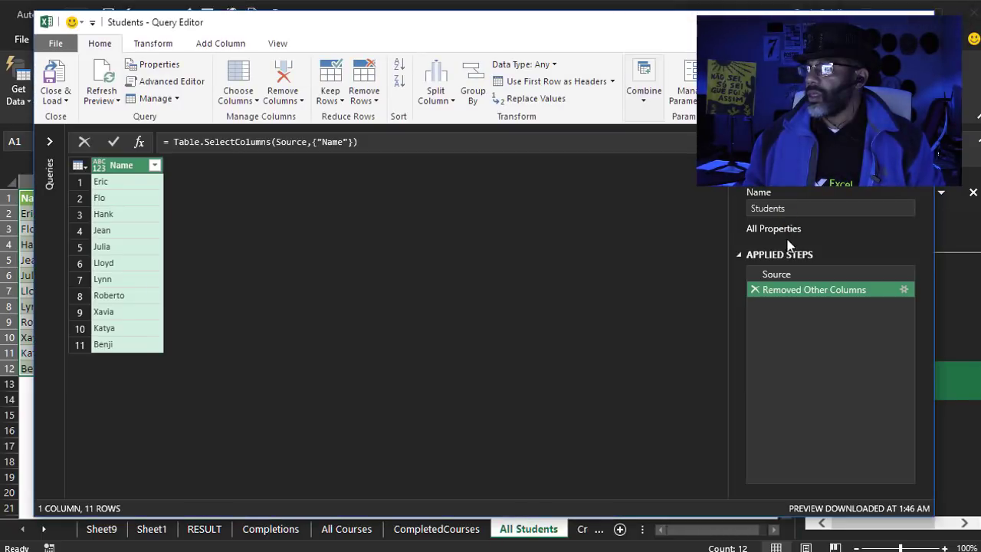
{"action": "left_click", "coordinate": [776, 274]}
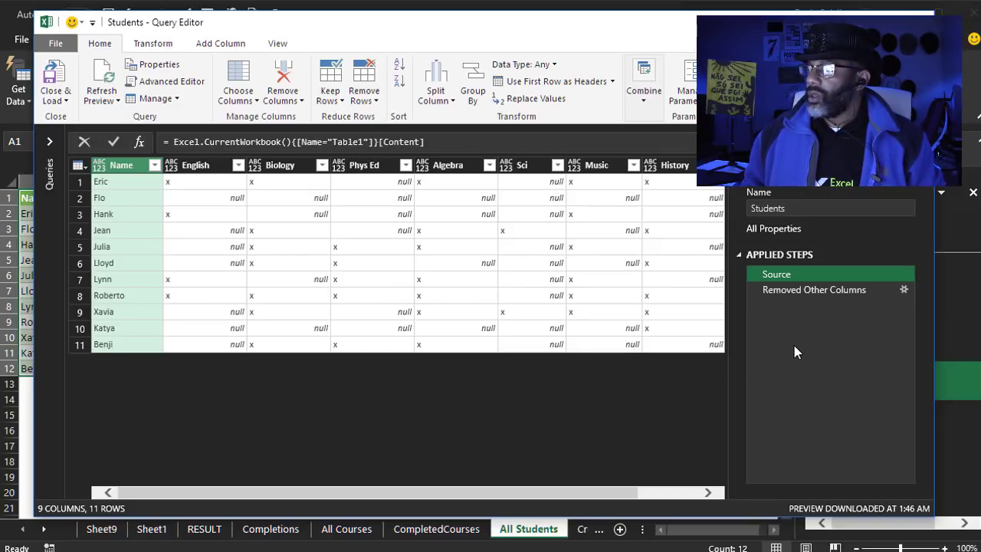
{"action": "right_click", "coordinate": [124, 164]}
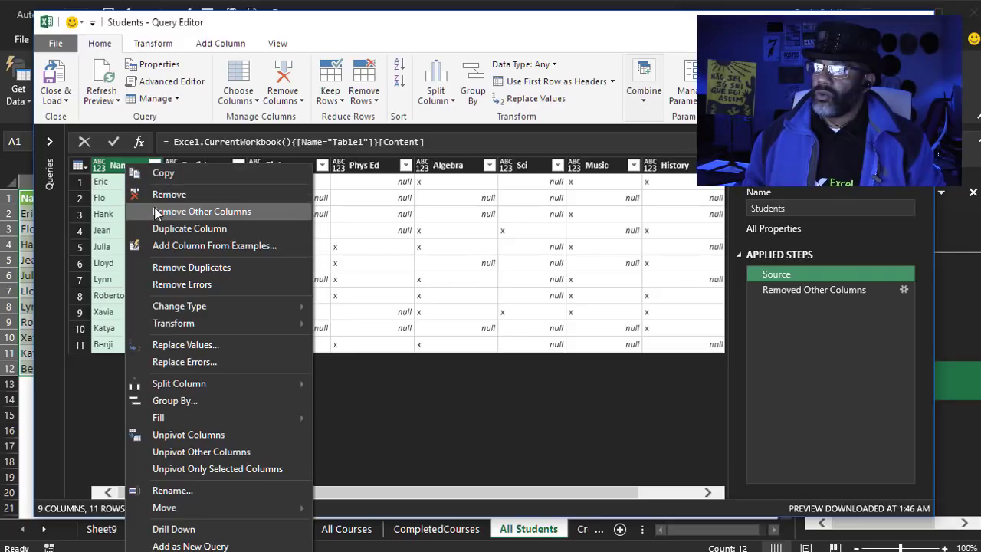
{"action": "left_click", "coordinate": [130, 188]}
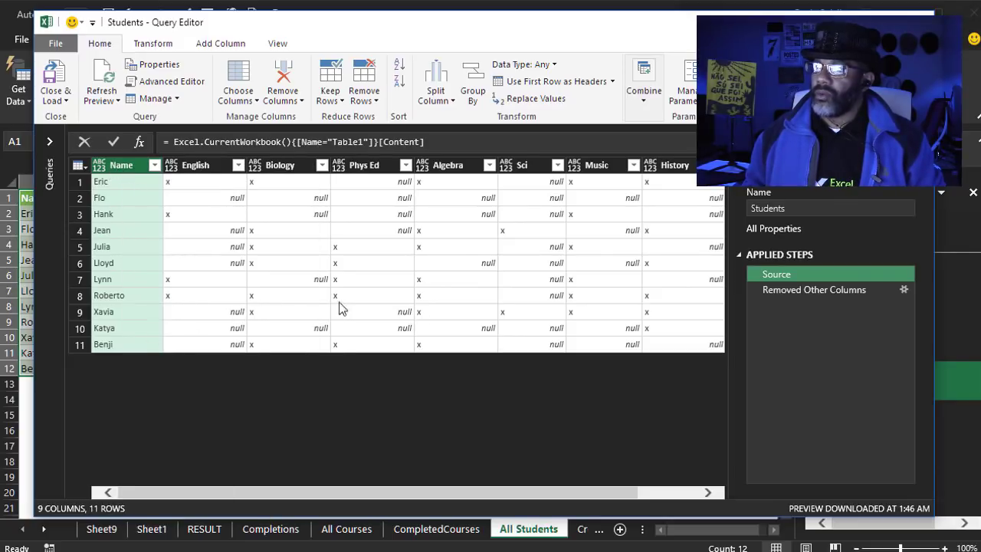
{"action": "left_click", "coordinate": [796, 291]}
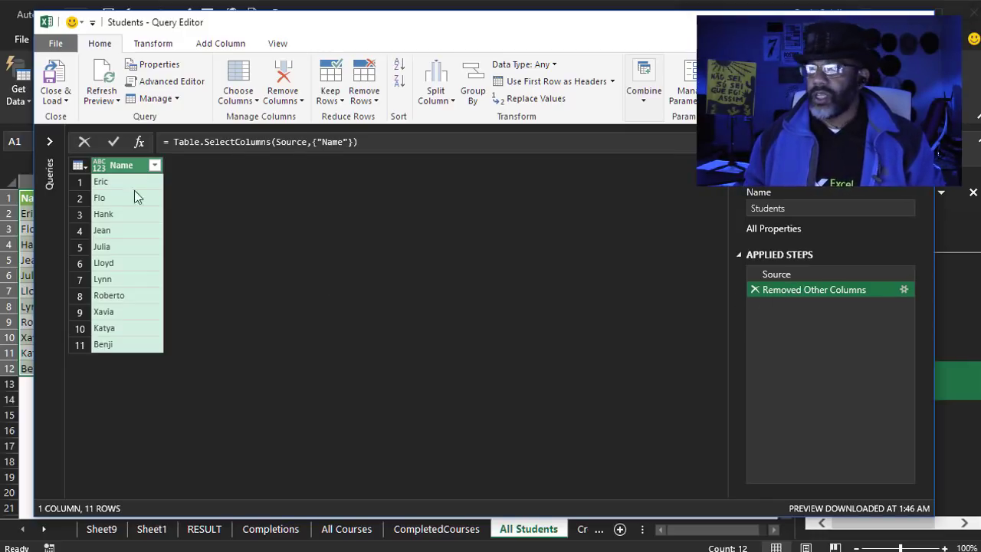
Review the CompletedCourses Source, Unpivoted Other Columns and Removed Columns steps, ending at 44 rows
{"action": "left_click", "coordinate": [48, 144]}
{"action": "left_click", "coordinate": [105, 156]}
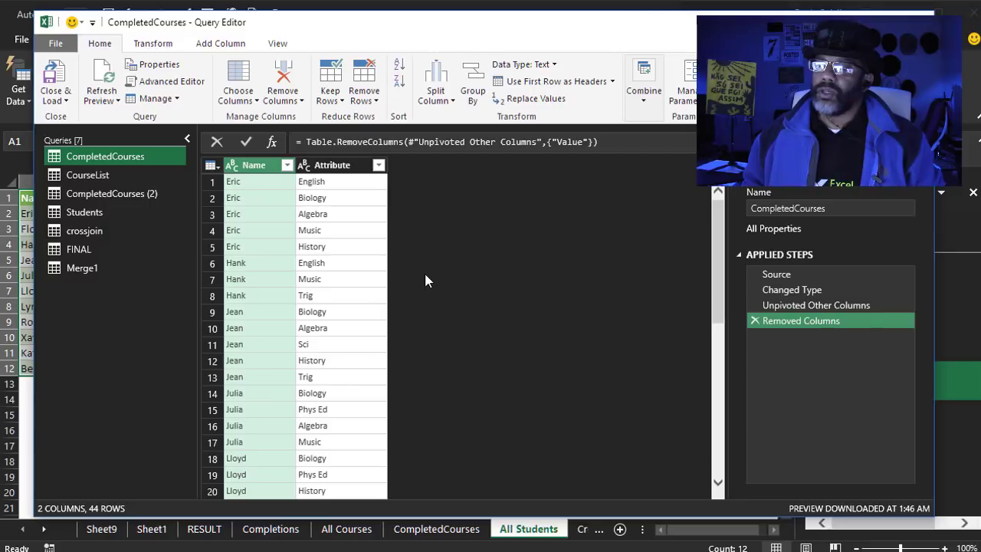
{"action": "left_click", "coordinate": [784, 274]}
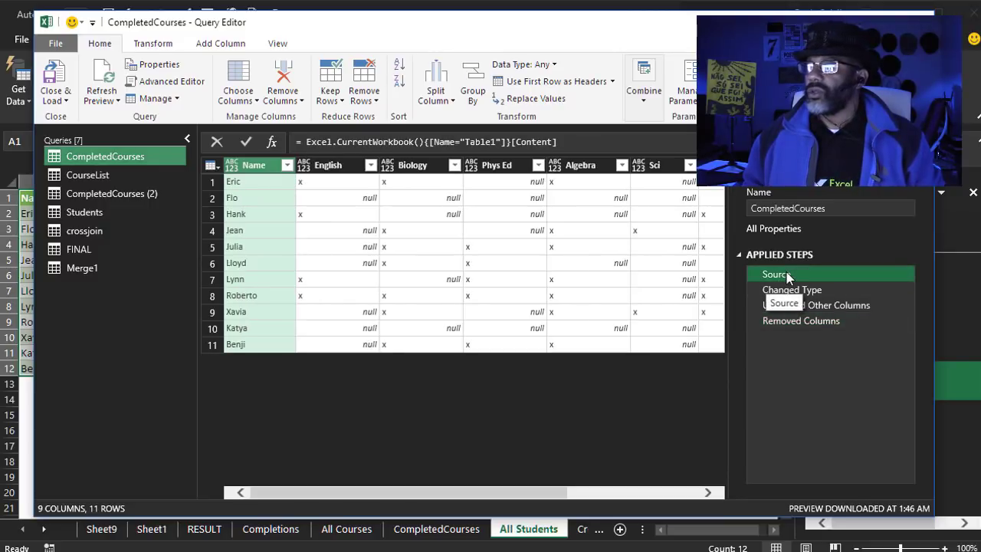
{"action": "left_click", "coordinate": [817, 305]}
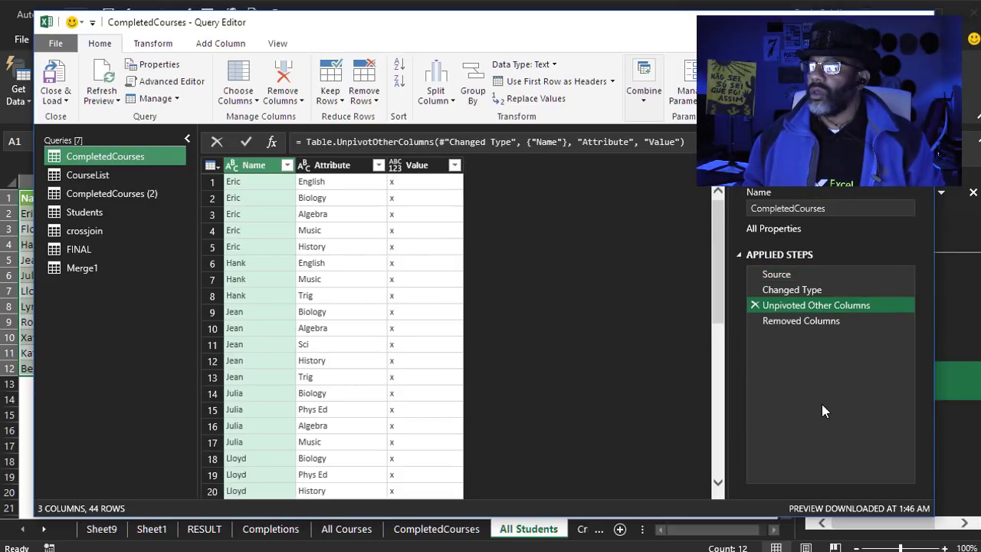
{"action": "left_click", "coordinate": [803, 323]}
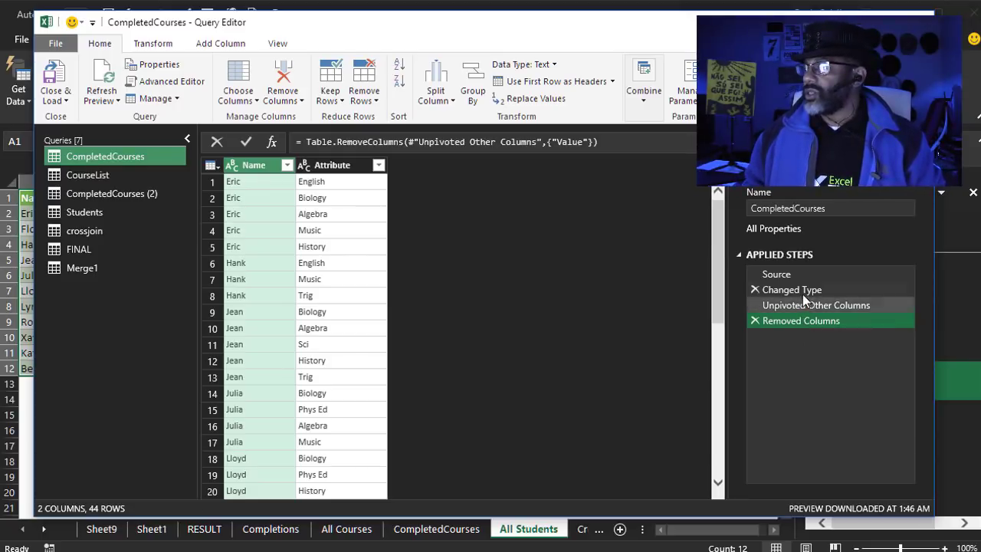
{"action": "left_click", "coordinate": [776, 274]}
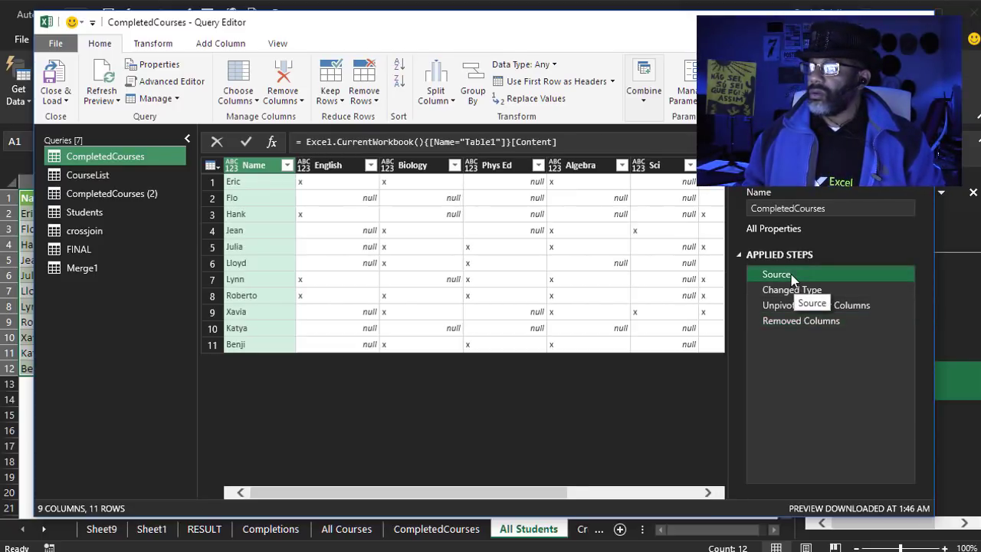
{"action": "left_click", "coordinate": [794, 321]}
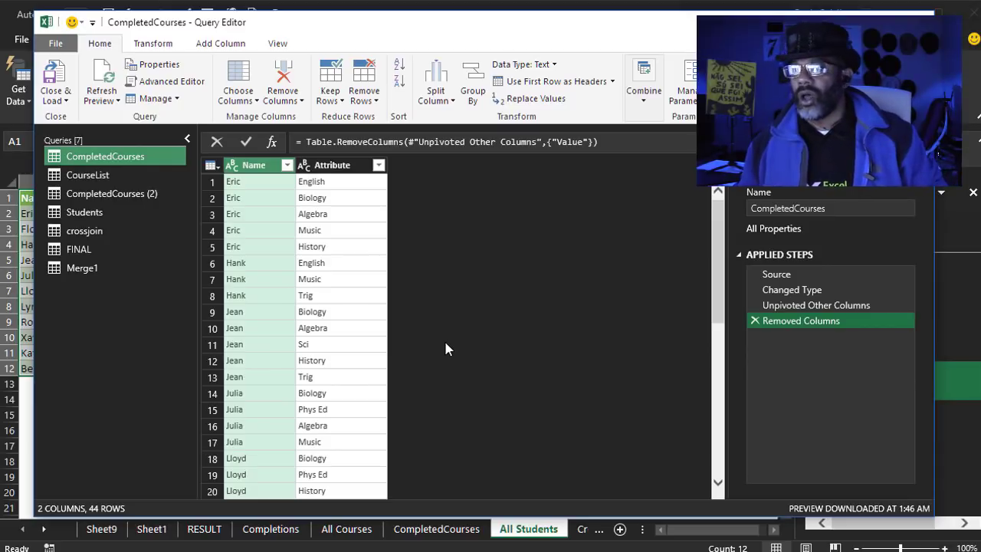
Open crossjoin and step from Source through Renamed Columns to Removed Duplicates, 8 distinct courses
{"action": "left_click", "coordinate": [84, 231]}
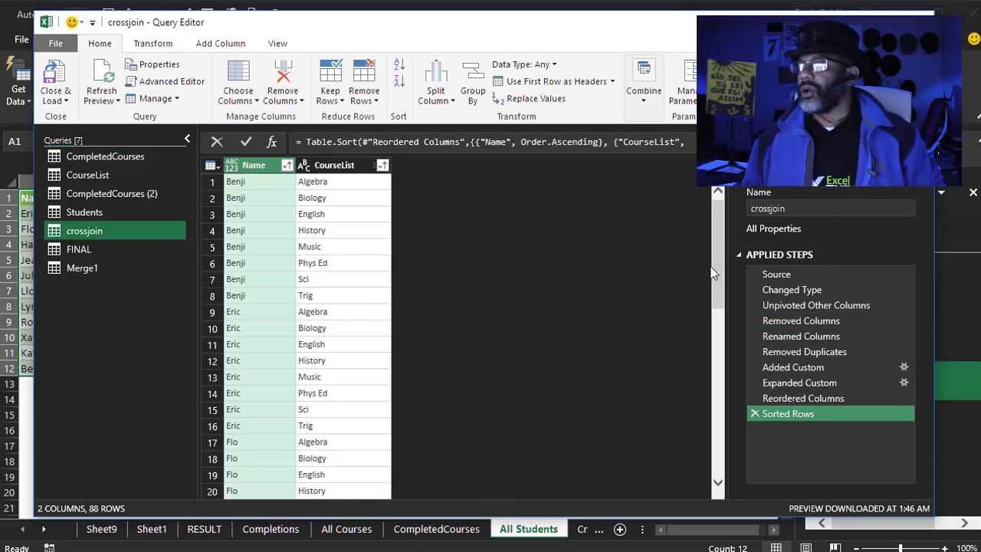
{"action": "left_click", "coordinate": [818, 272]}
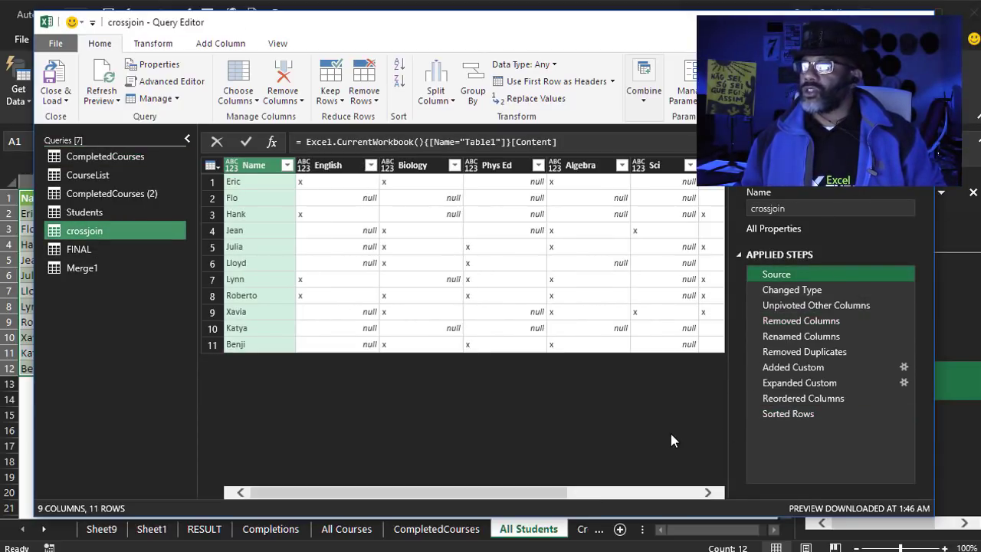
{"action": "left_click", "coordinate": [800, 305]}
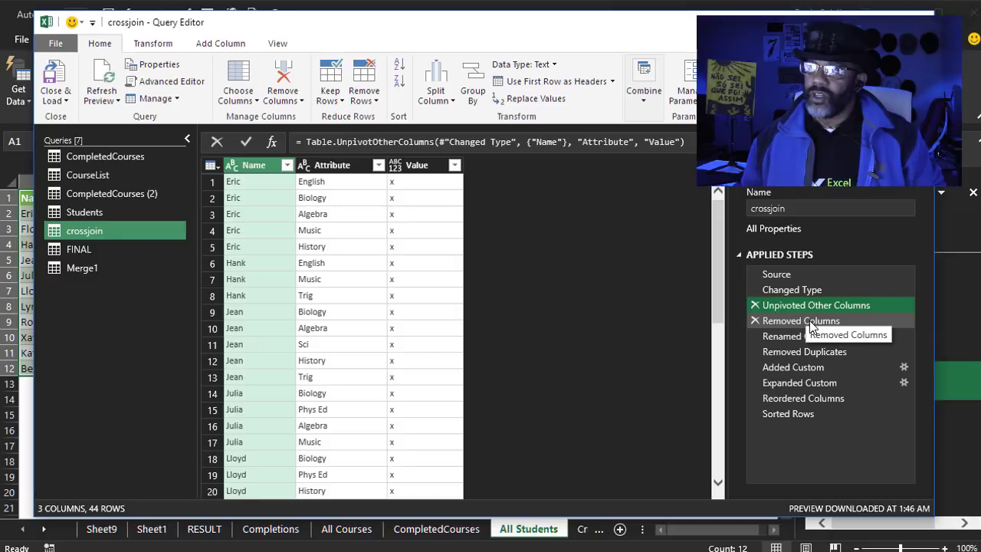
{"action": "left_click", "coordinate": [809, 320]}
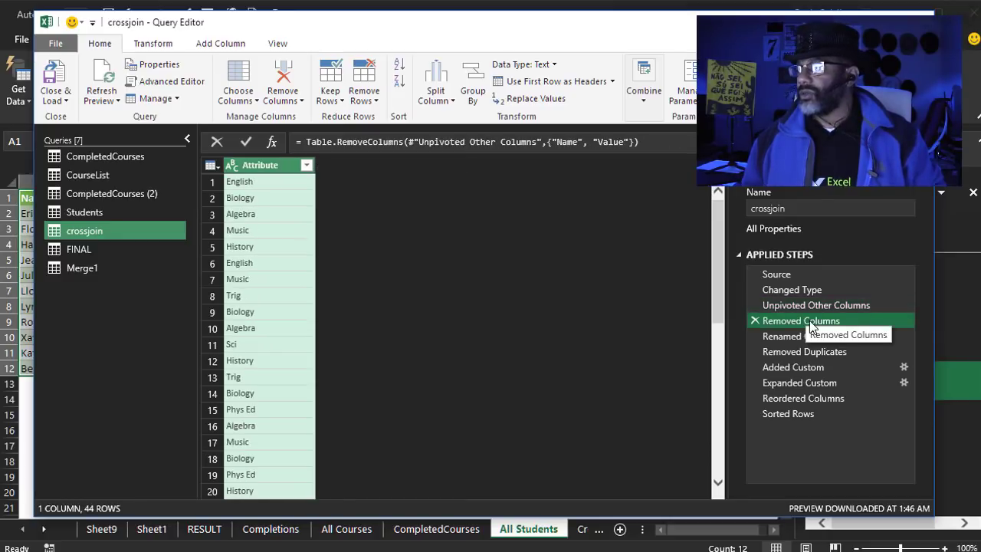
{"action": "left_click", "coordinate": [809, 339]}
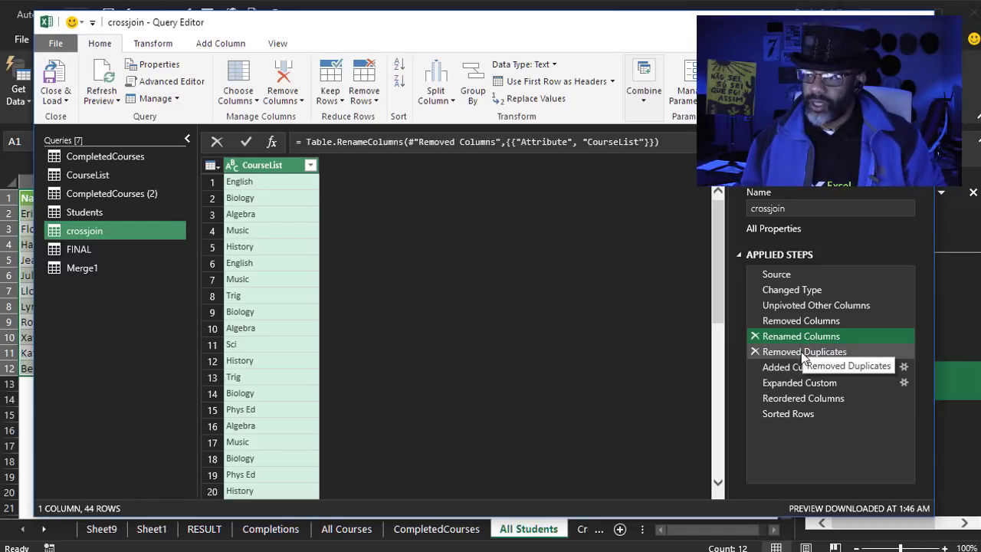
{"action": "left_click", "coordinate": [804, 353]}
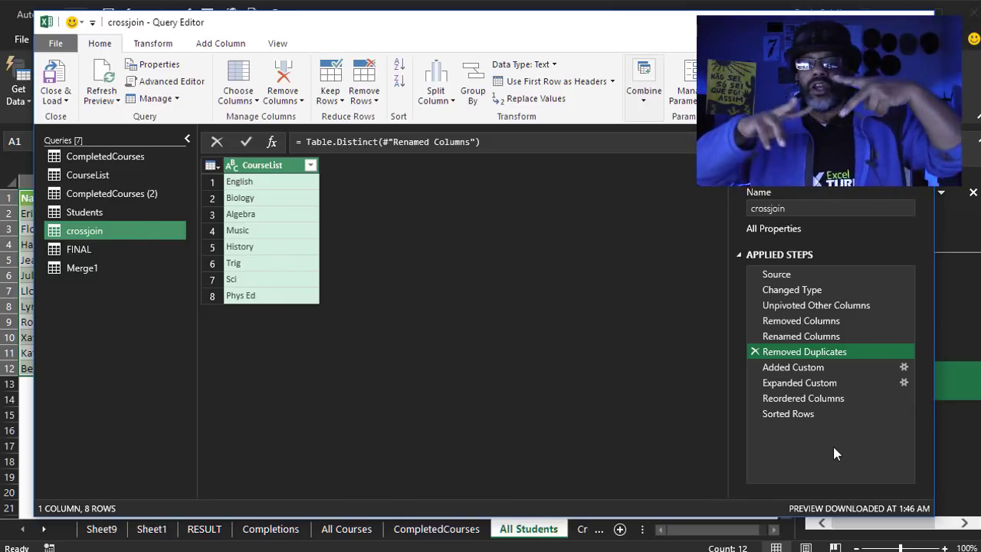
Inspect the Added Custom column's settings and preview the nested Students table for English
{"action": "left_click", "coordinate": [906, 369]}
{"action": "left_click", "coordinate": [904, 368]}
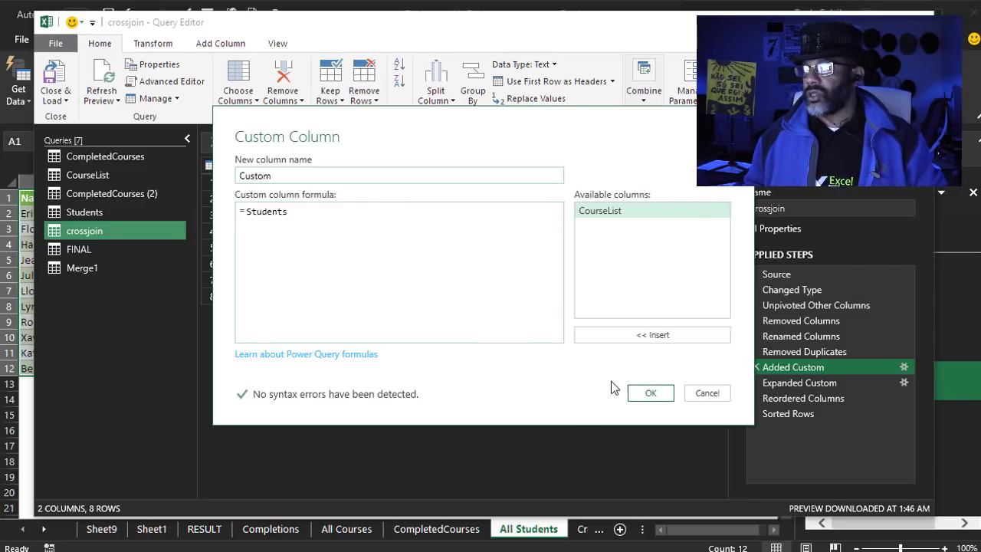
{"action": "left_click", "coordinate": [648, 393]}
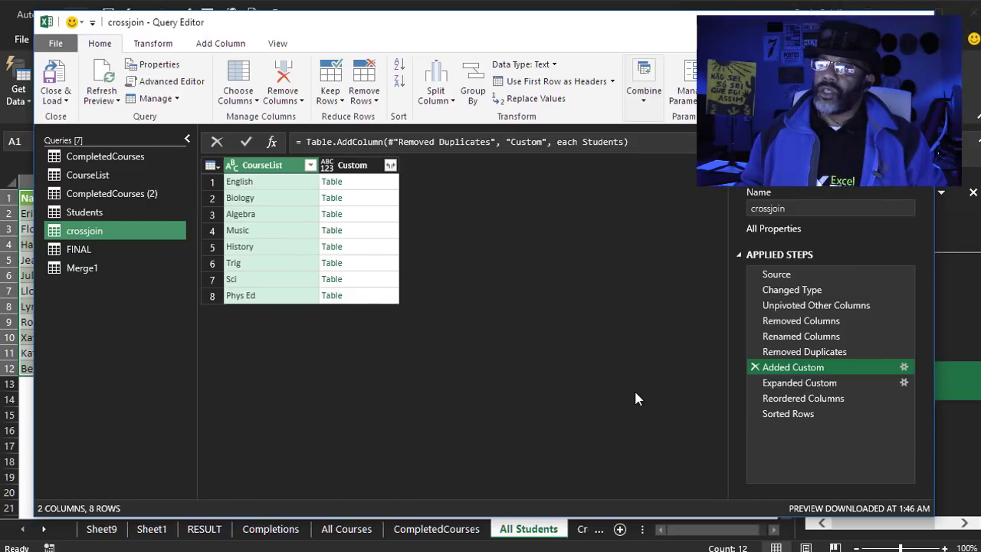
{"action": "left_click", "coordinate": [357, 186]}
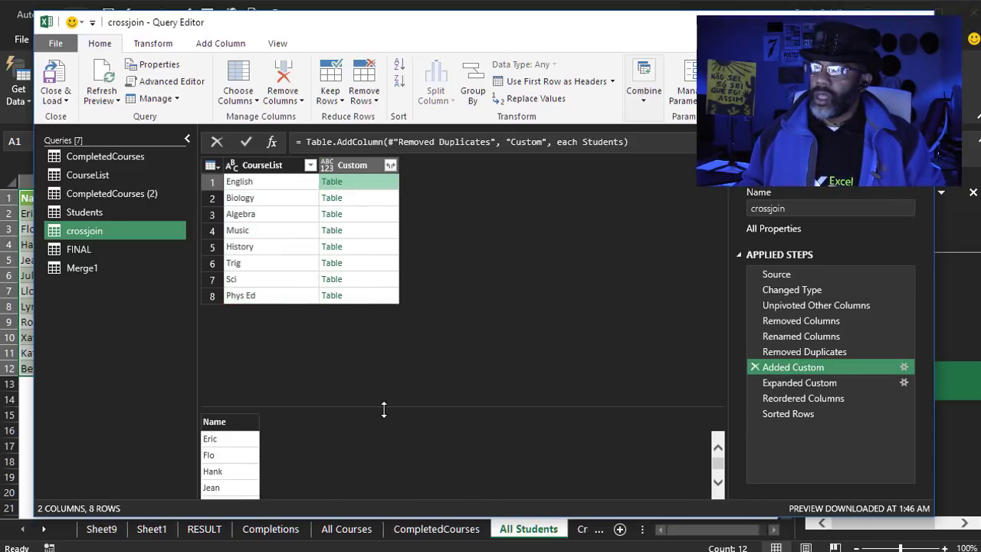
{"action": "left_click_drag", "start_coordinate": [384, 410], "coordinate": [382, 353]}
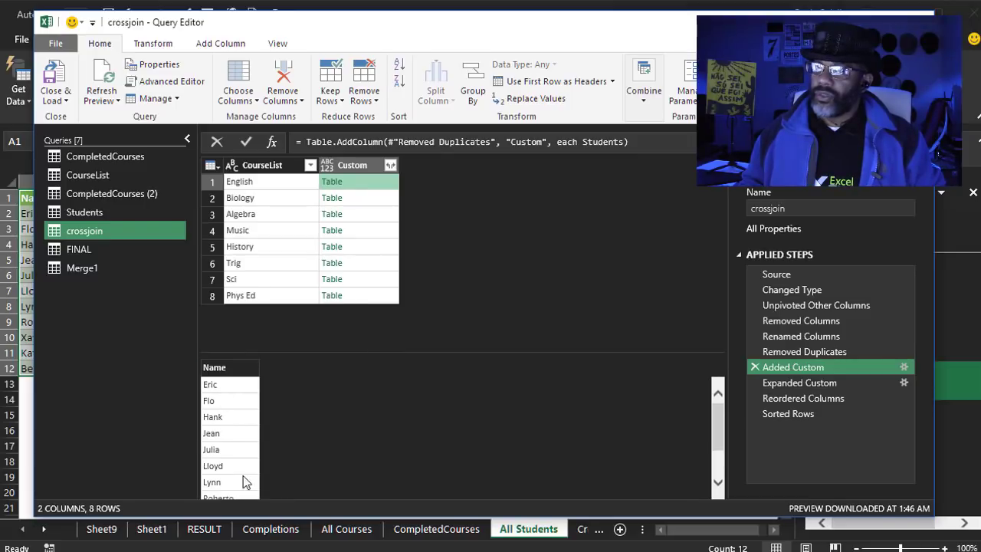
{"action": "scroll", "coordinate": [234, 456], "scroll_direction": "down", "scroll_amount": 3}
{"action": "scroll", "coordinate": [232, 457], "scroll_direction": "up", "scroll_amount": 3}
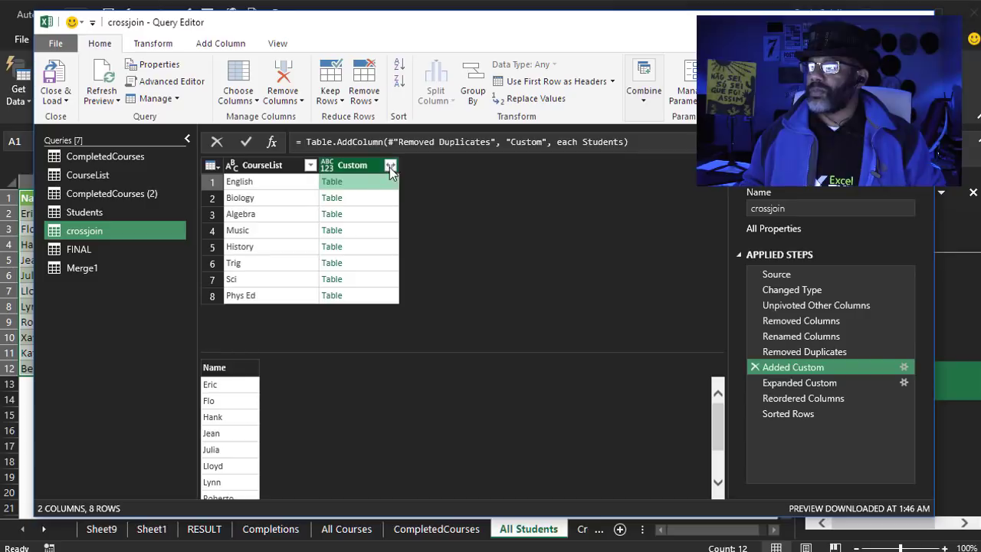
Review the Expanded Custom, Reordered Columns and Sorted Rows steps, giving 88 name-course pairs
{"action": "left_click", "coordinate": [802, 384]}
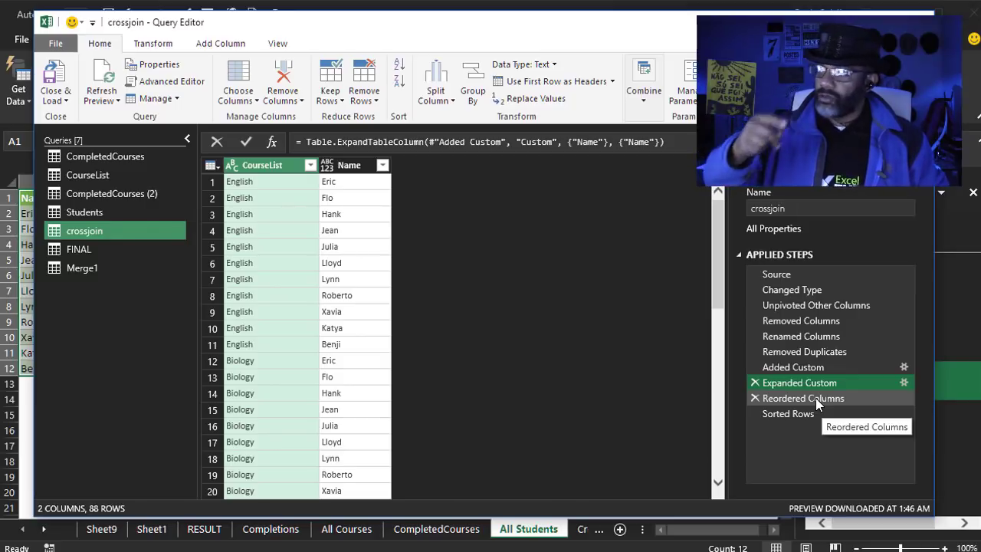
{"action": "left_click", "coordinate": [815, 397]}
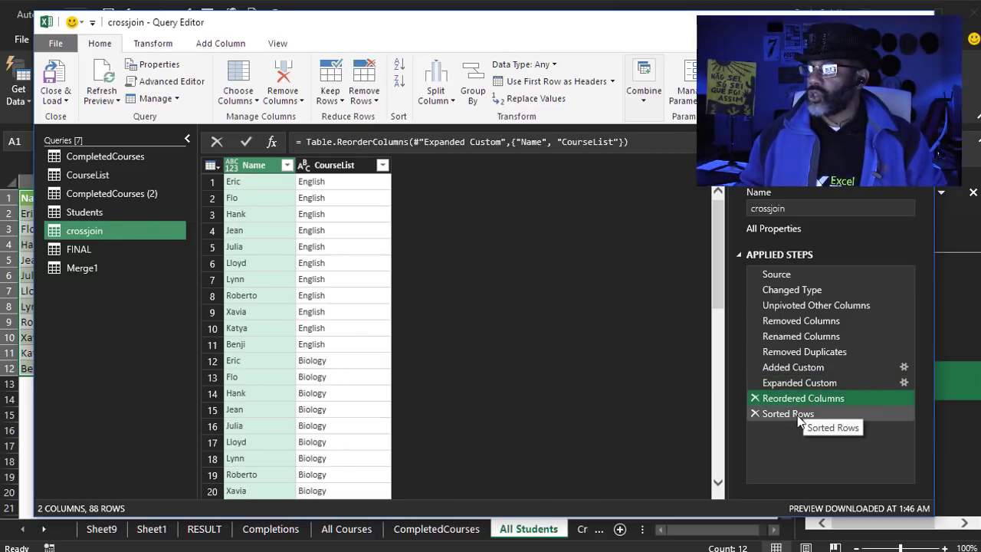
{"action": "left_click", "coordinate": [797, 415]}
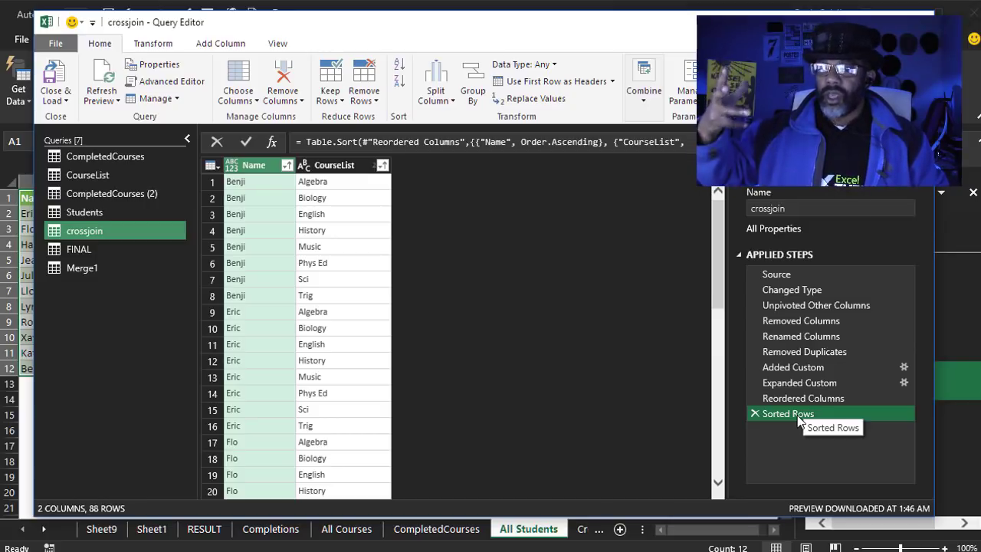
{"action": "scroll", "coordinate": [490, 410], "scroll_direction": "down", "scroll_amount": 2}
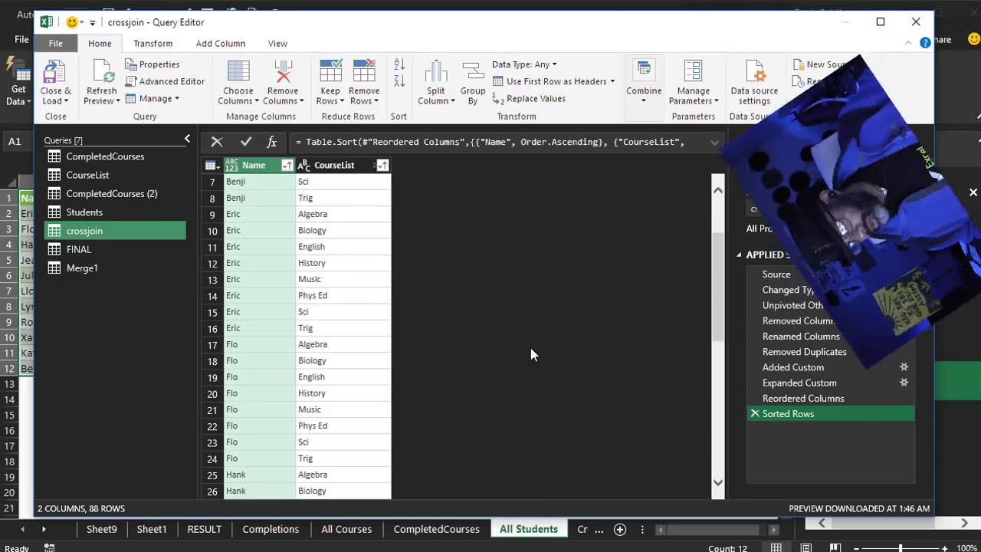
Start merging crossjoin as a new query with CompletedCourses (2) as the second table
{"action": "left_click", "coordinate": [642, 96]}
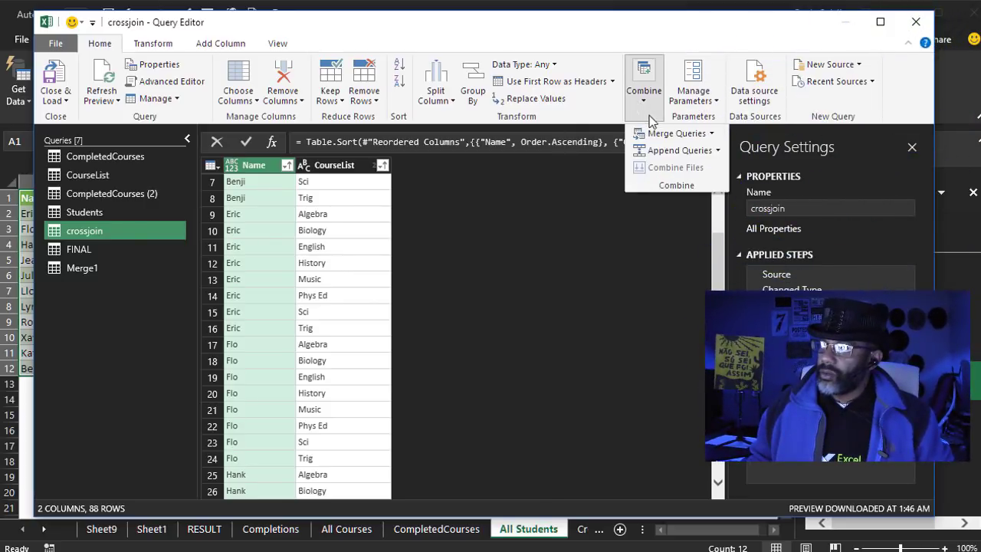
{"action": "left_click", "coordinate": [712, 134]}
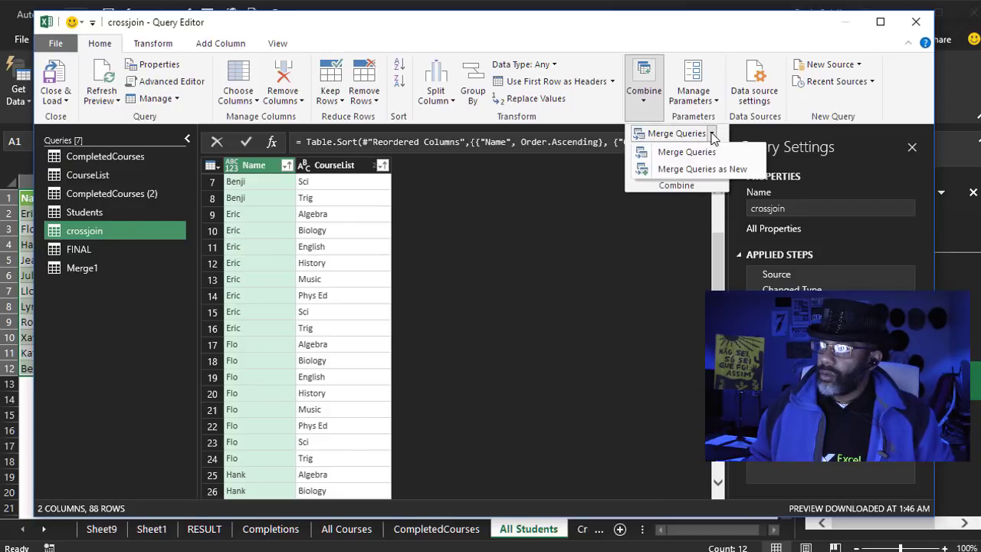
{"action": "left_click", "coordinate": [706, 155]}
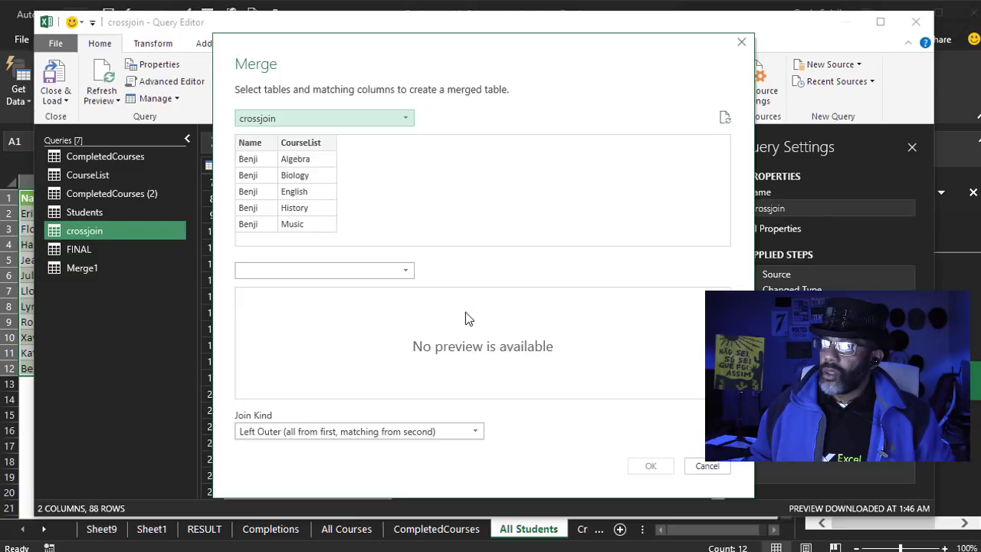
{"action": "left_click", "coordinate": [405, 273]}
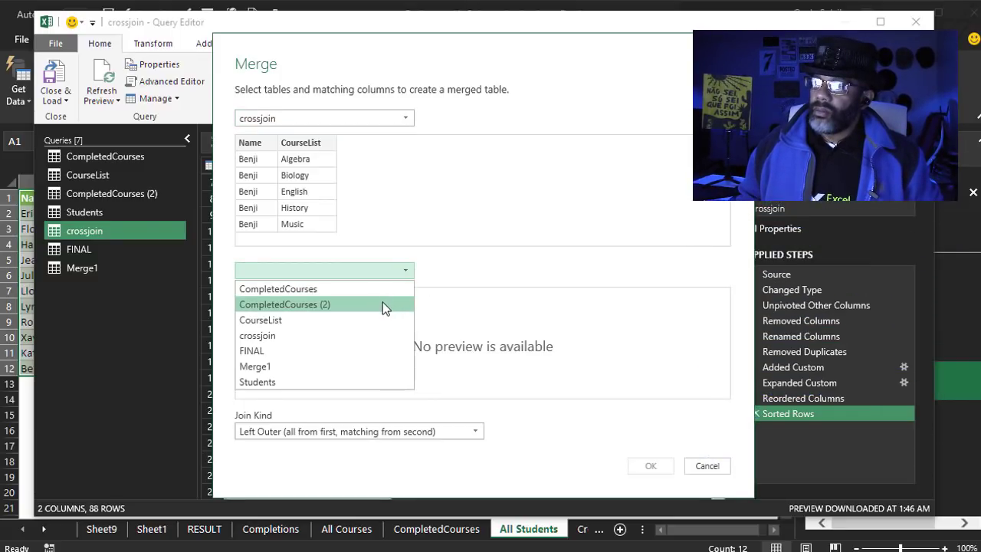
{"action": "left_click", "coordinate": [382, 304]}
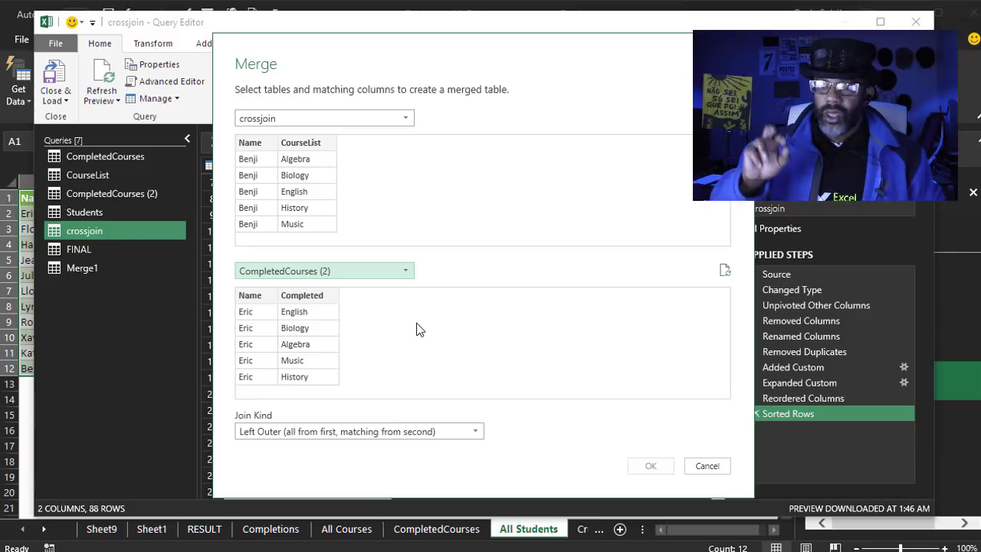
Match Name+CourseList to Name+Completed and set the join kind to Full Outer
{"action": "left_click", "coordinate": [252, 297]}
{"action": "left_click", "coordinate": [255, 144]}
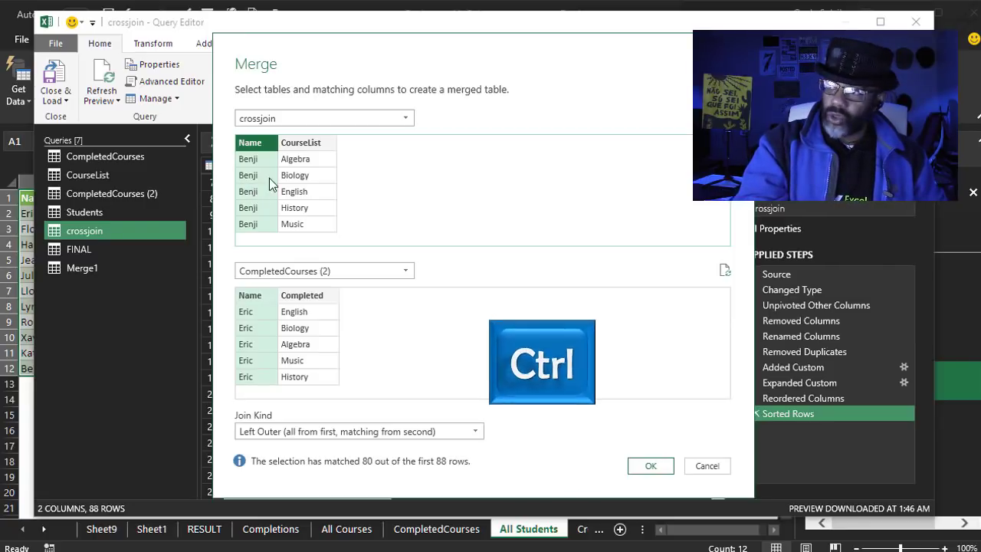
{"action": "left_click", "coordinate": [286, 144], "text": "ctrl"}
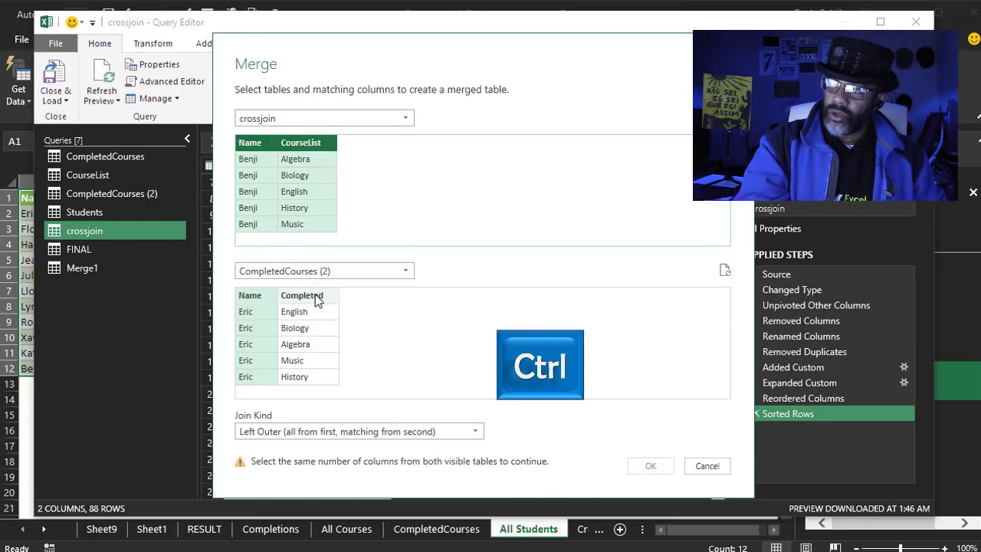
{"action": "left_click", "coordinate": [314, 297], "text": "ctrl"}
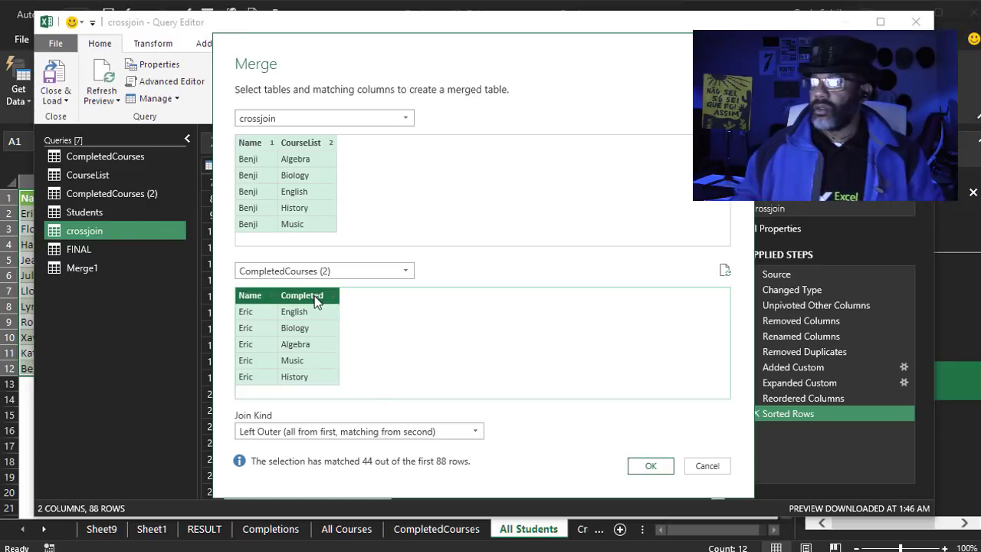
{"action": "left_click", "coordinate": [387, 431]}
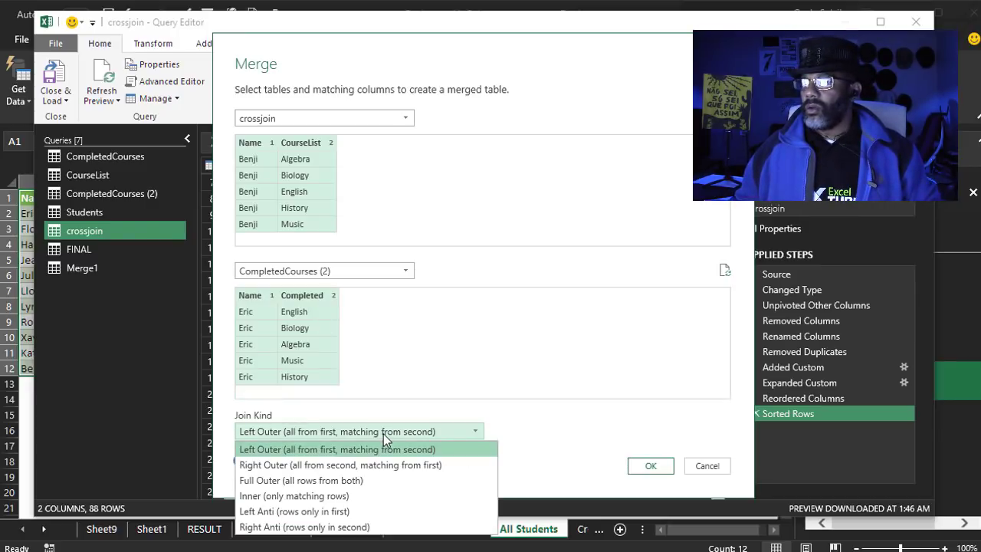
{"action": "left_click", "coordinate": [376, 481]}
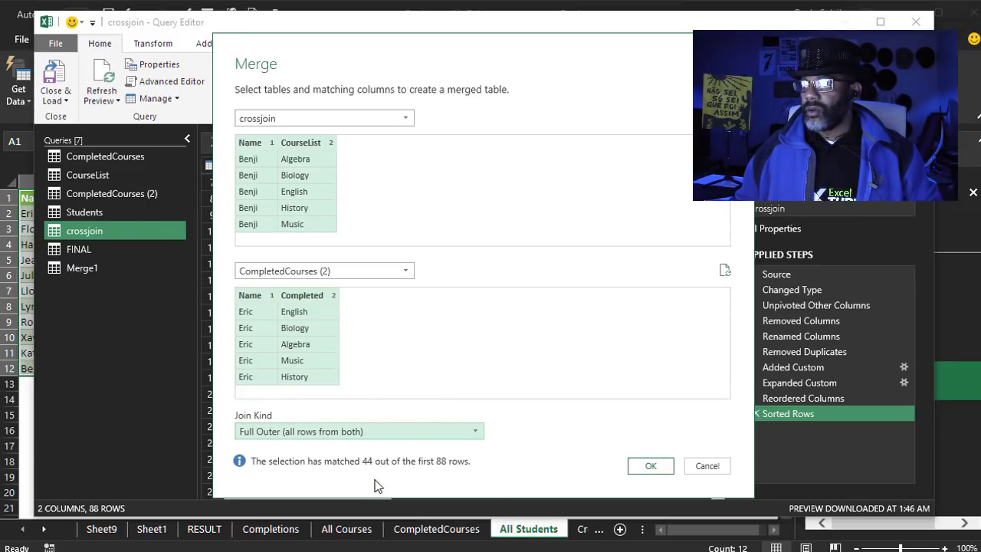
Confirm the merge and expand CompletedCourses (2) without the original column name prefix
{"action": "left_click", "coordinate": [650, 466]}
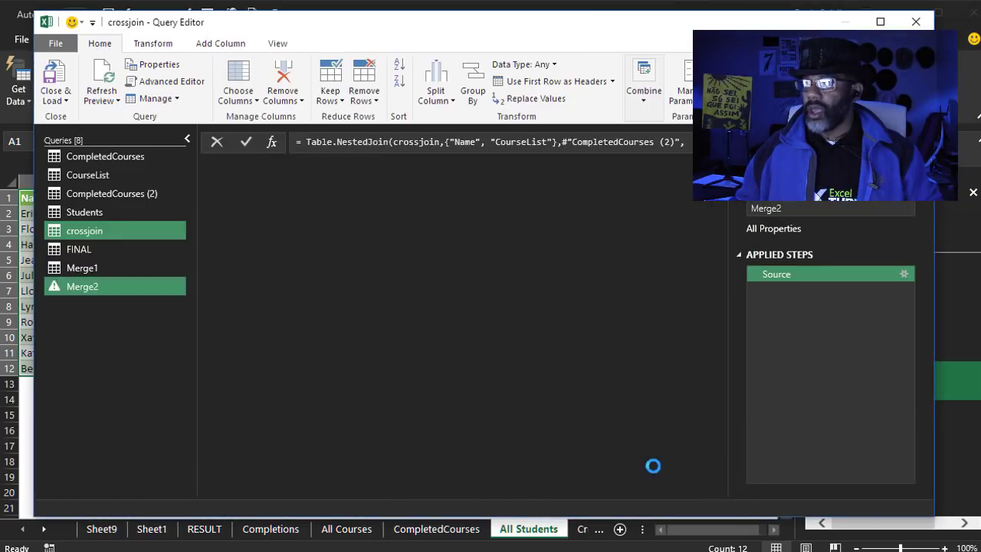
{"action": "left_click", "coordinate": [516, 165]}
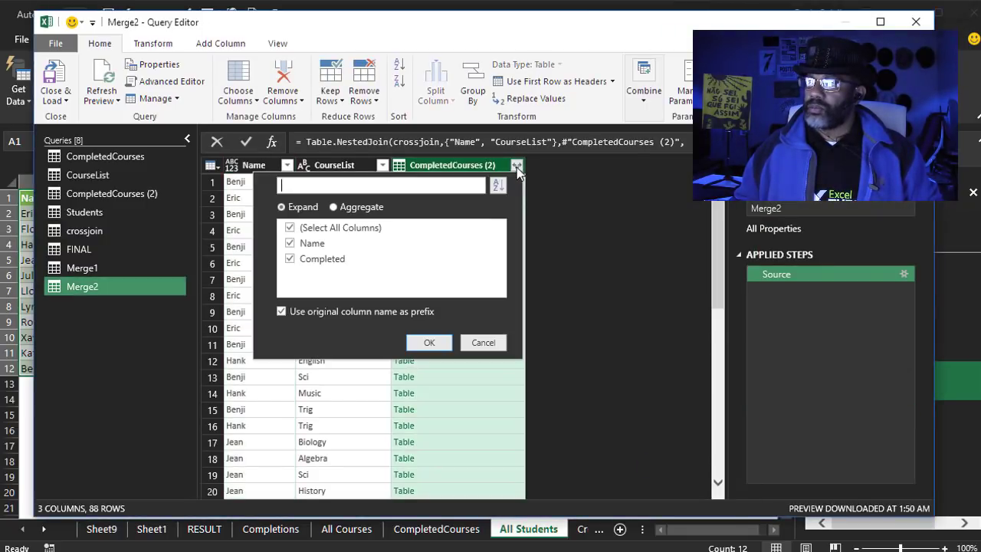
{"action": "left_click", "coordinate": [340, 312]}
{"action": "left_click", "coordinate": [428, 343]}
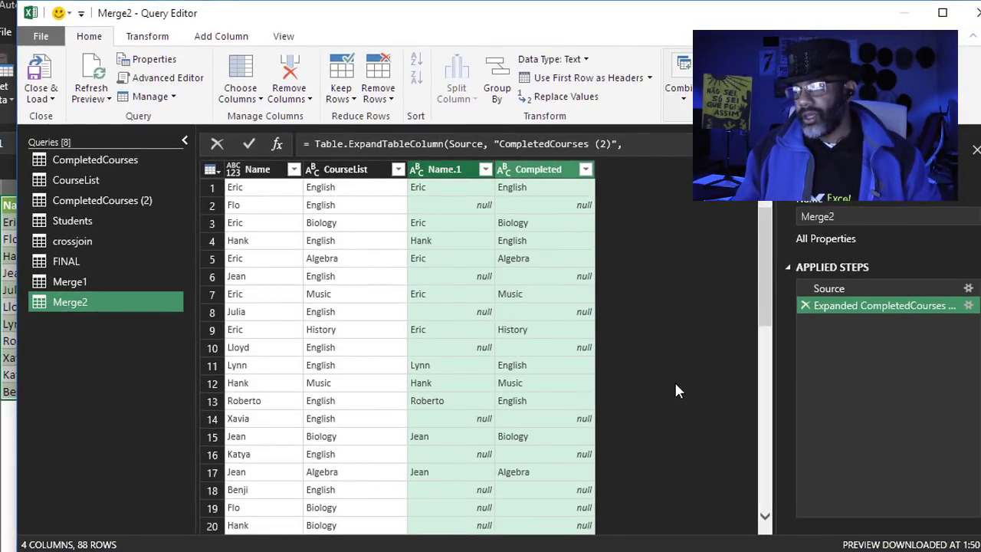
Remove the redundant Name.1 column
{"action": "left_click", "coordinate": [445, 172]}
{"action": "right_click", "coordinate": [444, 174]}
{"action": "left_click", "coordinate": [477, 205]}
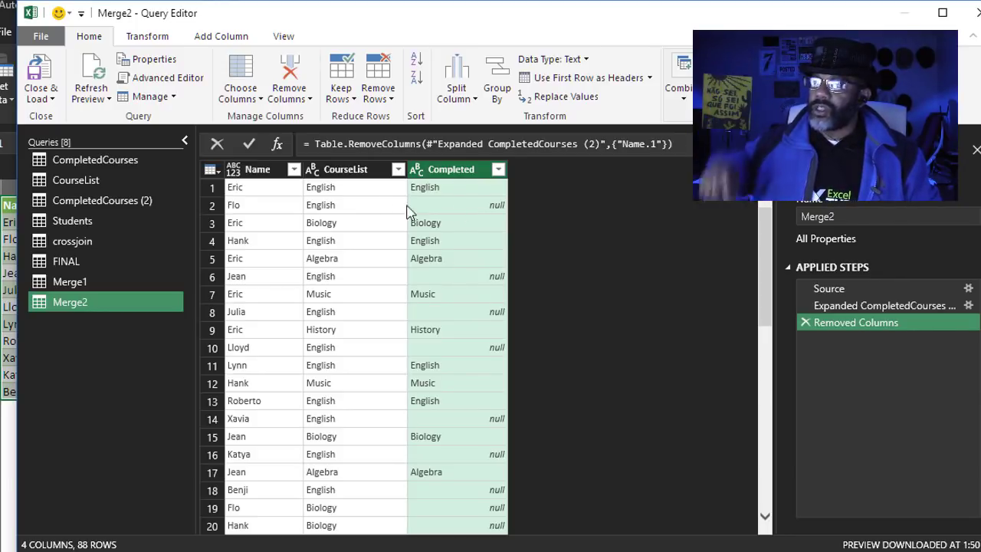
Pivot CourseList with Completed as values and Don't Aggregate, giving 9 columns by 11 rows
{"action": "left_click", "coordinate": [352, 174]}
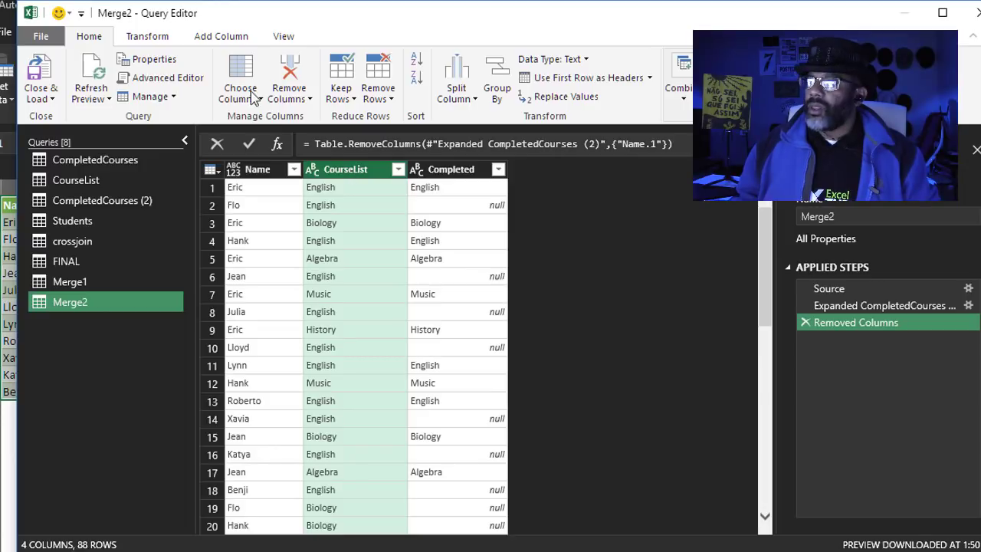
{"action": "left_click", "coordinate": [154, 39]}
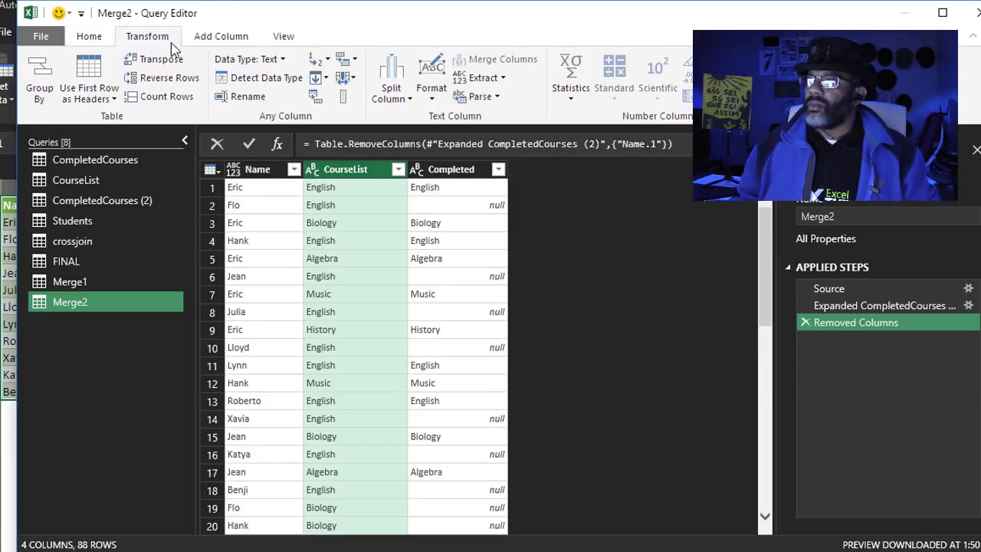
{"action": "left_click", "coordinate": [314, 96]}
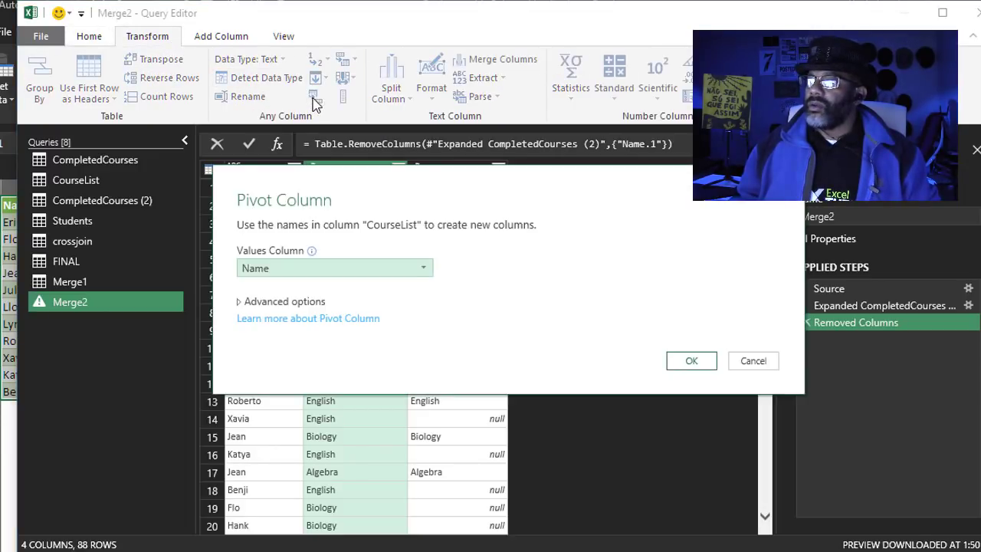
{"action": "left_click_drag", "start_coordinate": [351, 184], "coordinate": [389, 291]}
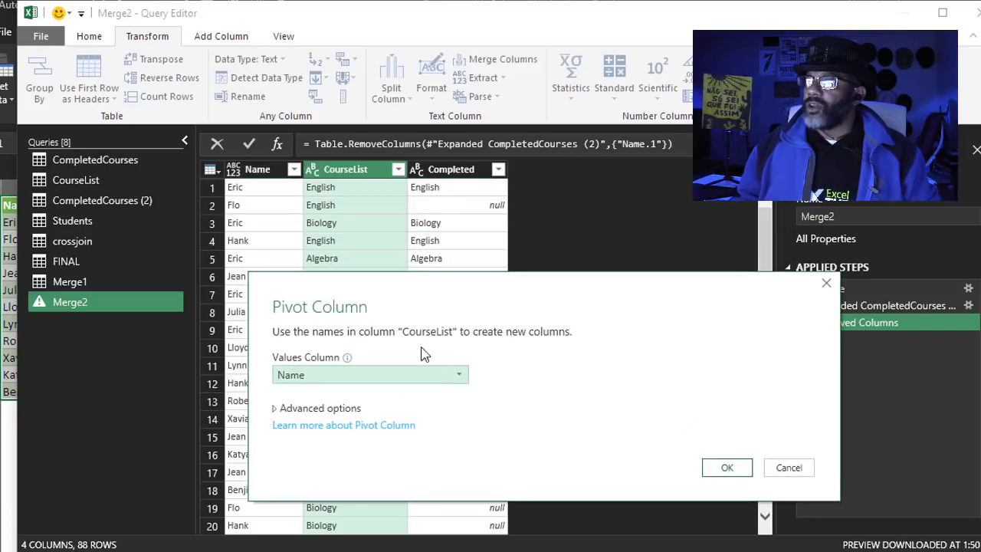
{"action": "left_click", "coordinate": [443, 375]}
{"action": "left_click", "coordinate": [442, 414]}
{"action": "left_click", "coordinate": [329, 406]}
{"action": "left_click", "coordinate": [330, 444]}
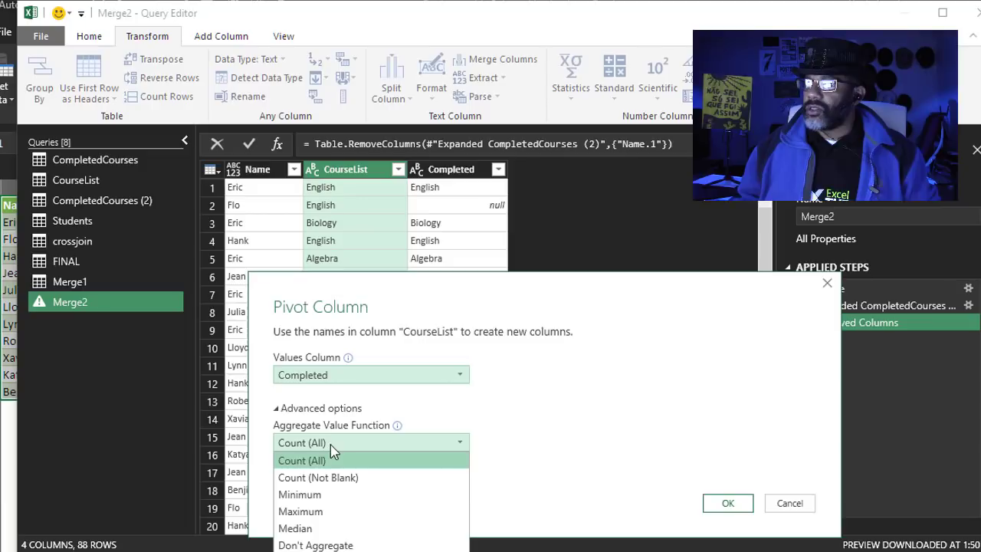
{"action": "left_click", "coordinate": [315, 543]}
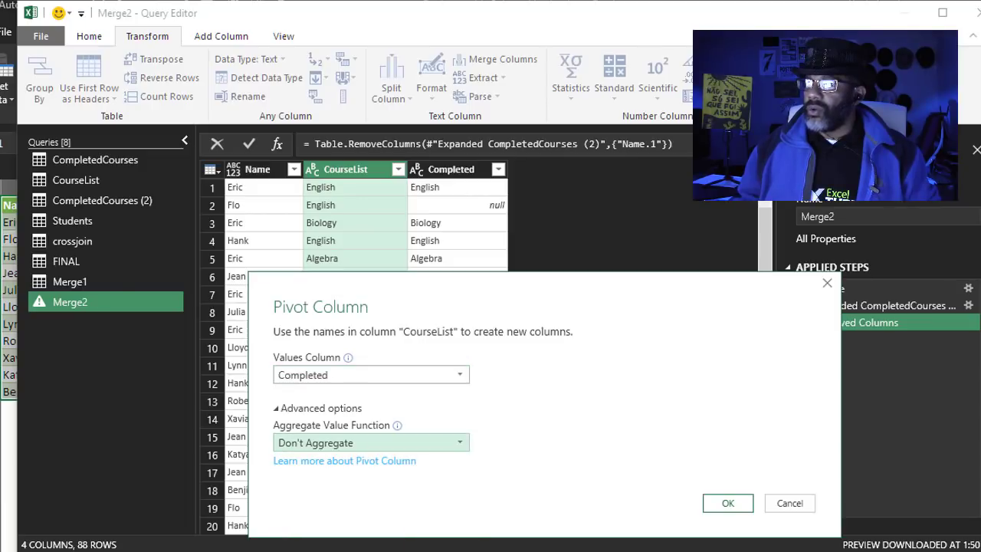
{"action": "left_click", "coordinate": [724, 504]}
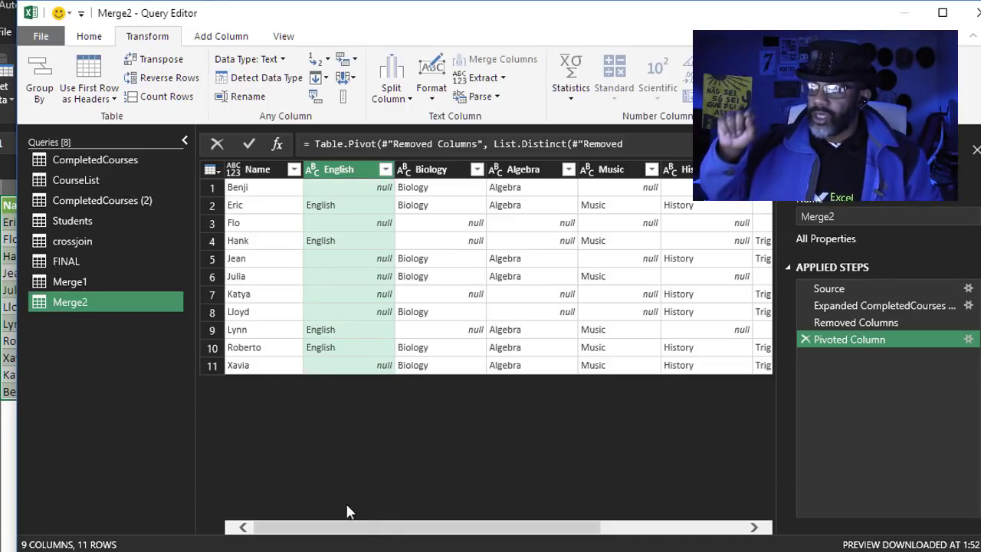
{"action": "left_click_drag", "start_coordinate": [394, 529], "coordinate": [335, 539]}
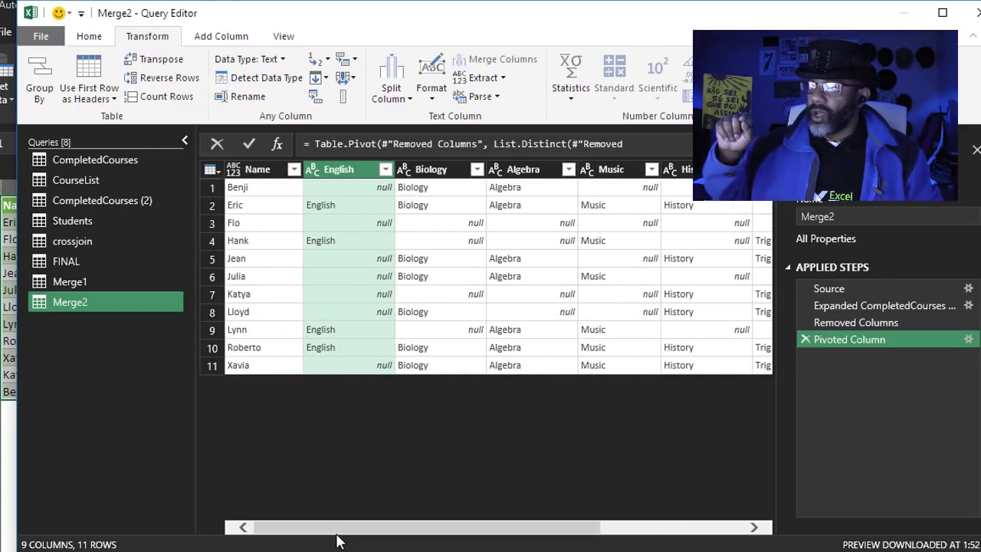
{"action": "left_click", "coordinate": [88, 36]}
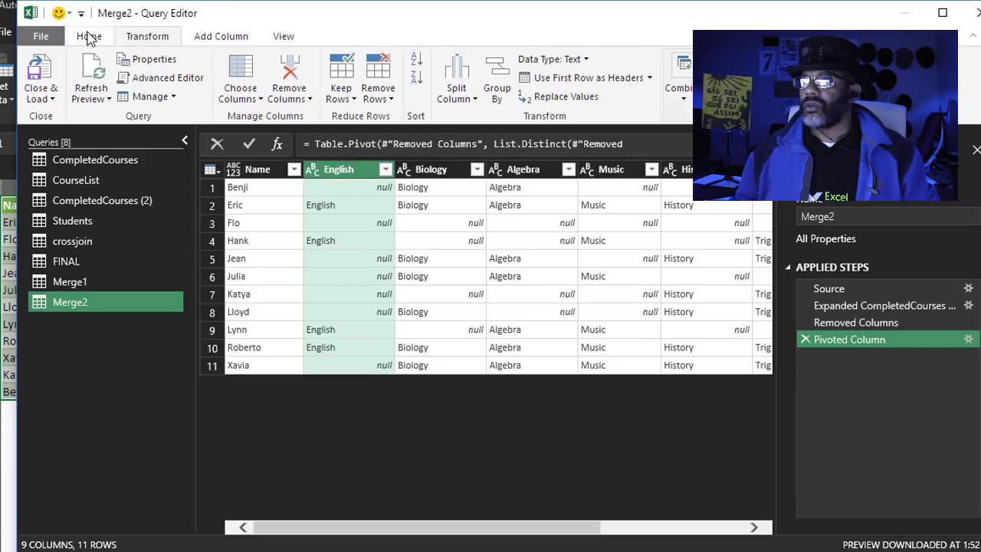
Load Merge2 to a sheet and add a twelfth student with x marks to the source table
{"action": "left_click", "coordinate": [48, 67]}
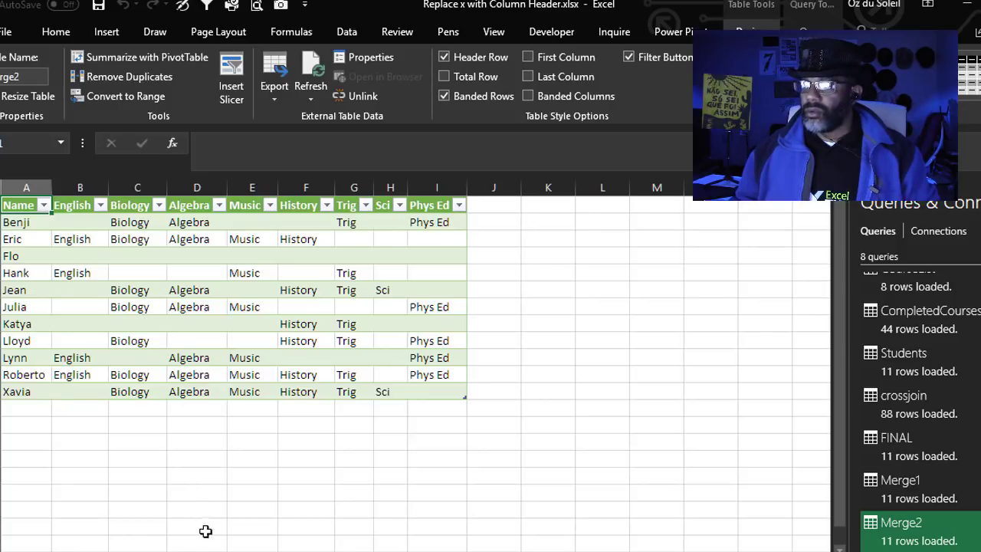
{"action": "left_click", "coordinate": [81, 471]}
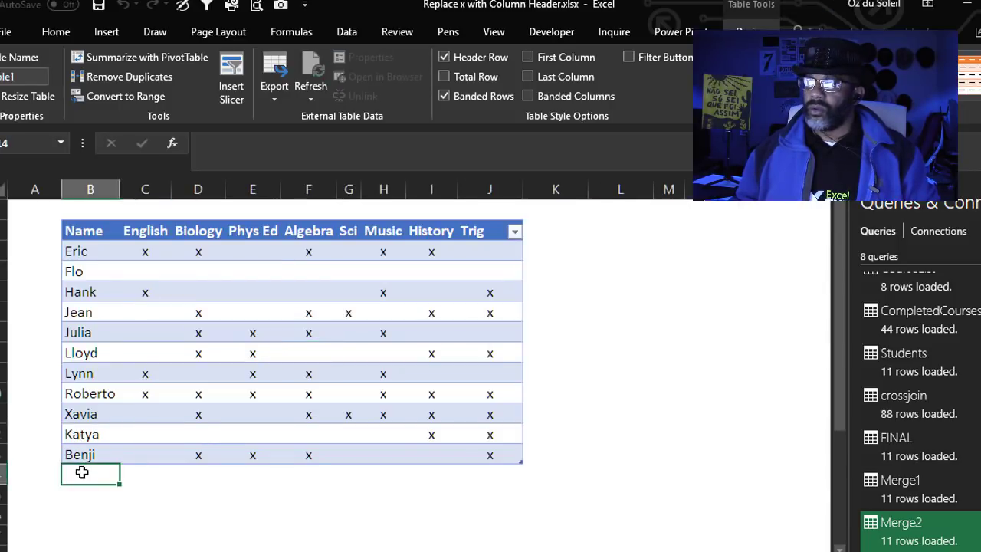
{"action": "type", "text": "Horace"}
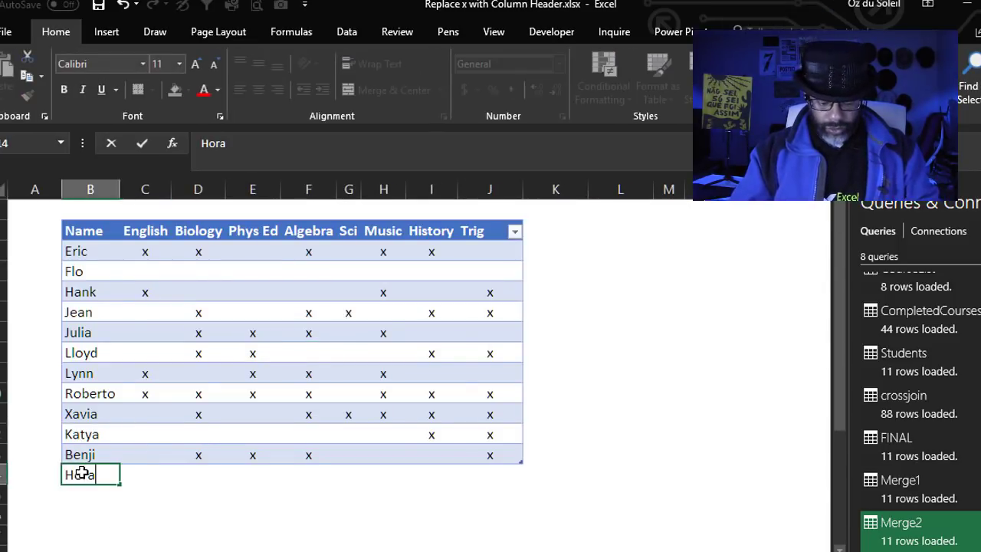
{"action": "key", "text": "Right"}
{"action": "key", "text": "Right"}
{"action": "key", "text": "Right"}
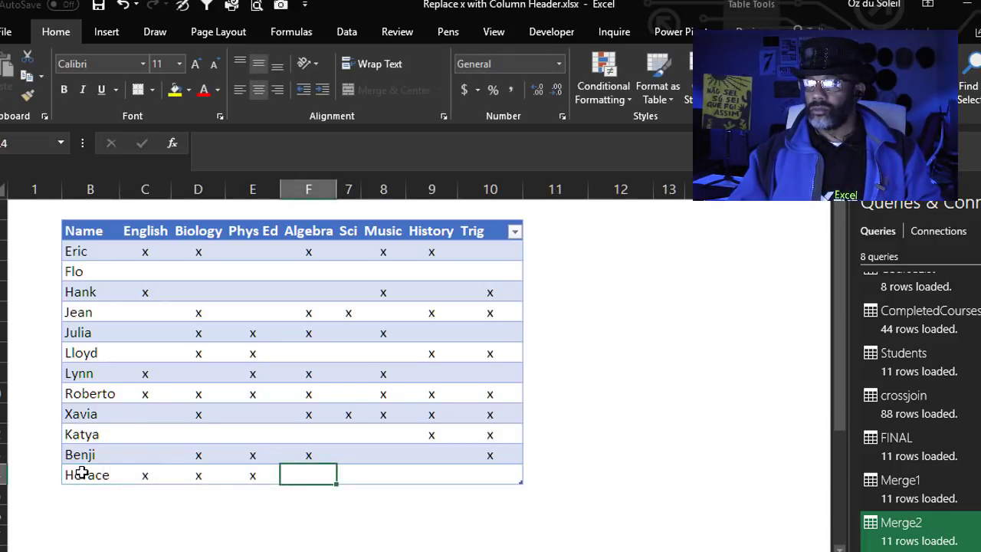
{"action": "type", "text": "x"}
{"action": "key", "text": "Right"}
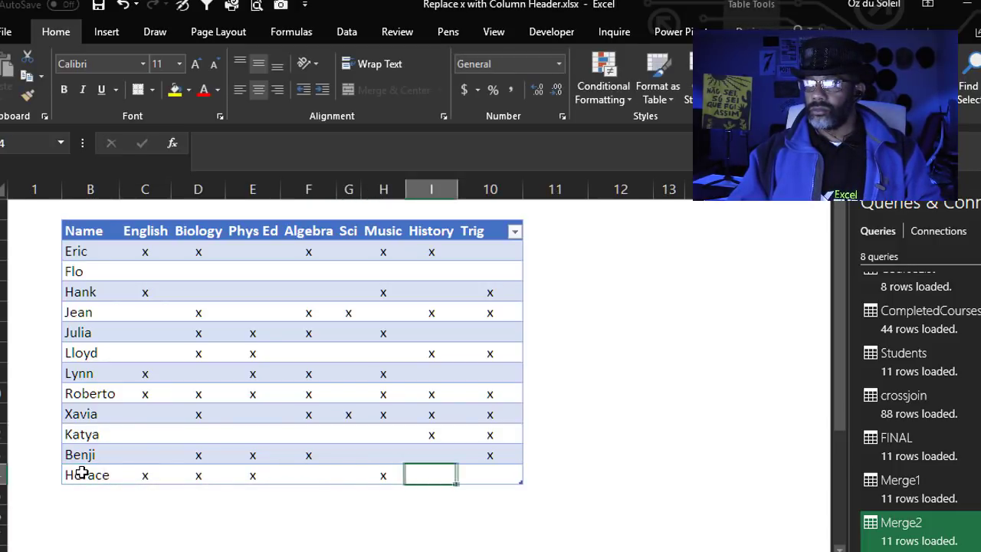
{"action": "key", "text": "Right"}
{"action": "type", "text": "x"}
{"action": "key", "text": "Return"}
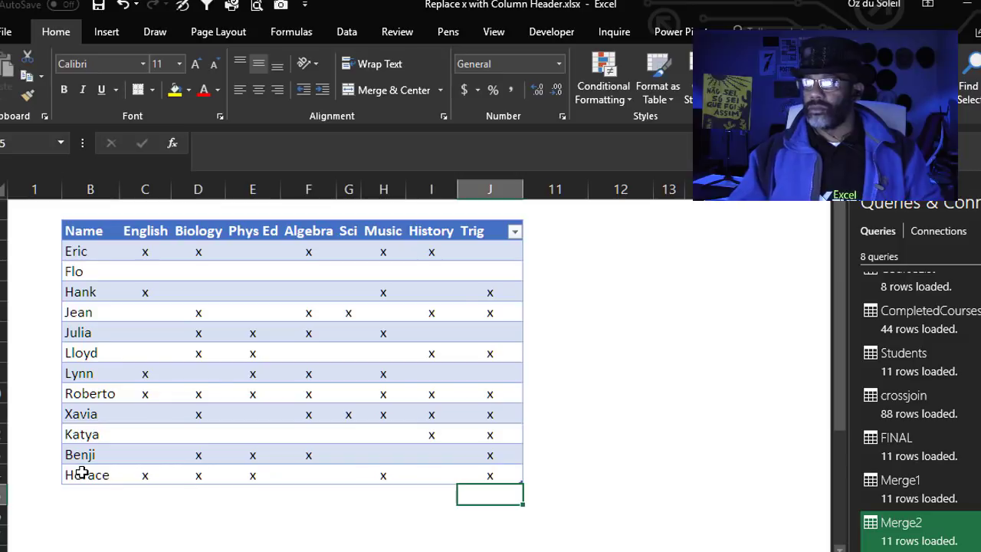
Switch to the sheet holding the course-name results table
{"action": "left_click", "coordinate": [229, 386]}
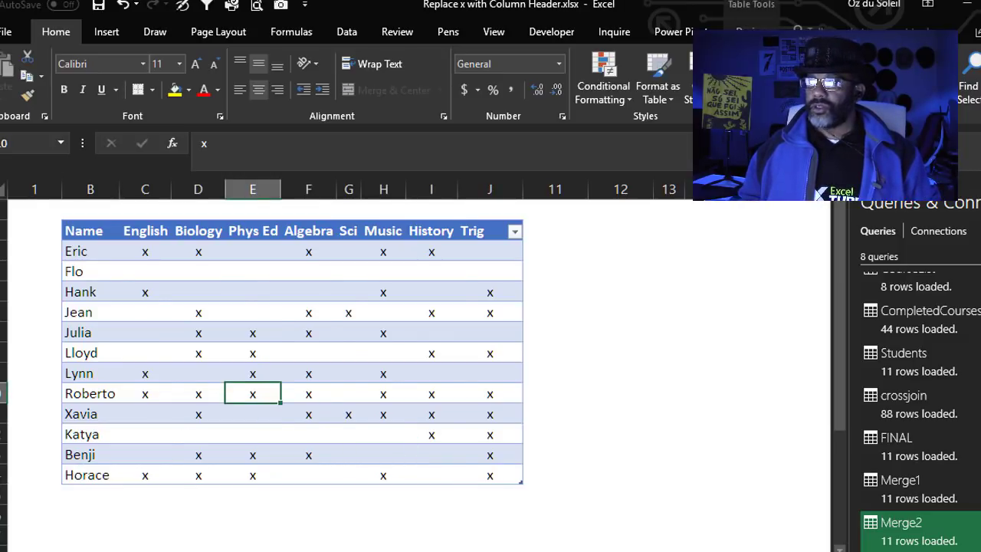
{"action": "key", "text": "ctrl+Page_Up"}
{"action": "left_click", "coordinate": [79, 323]}
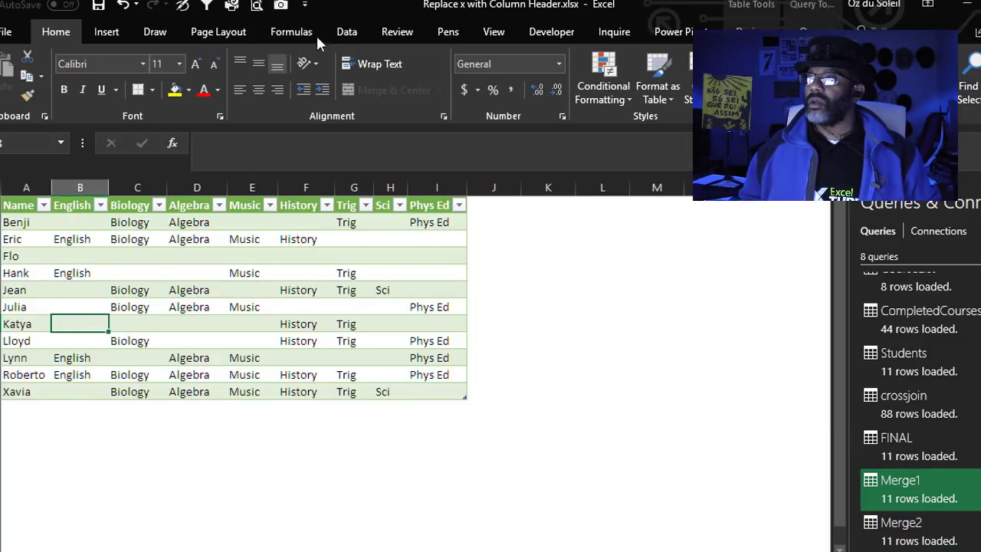
Refresh all queries so the Merge1 table lists the new student's English, Biology, Music, Trig and Phys Ed courses
{"action": "left_click", "coordinate": [339, 29]}
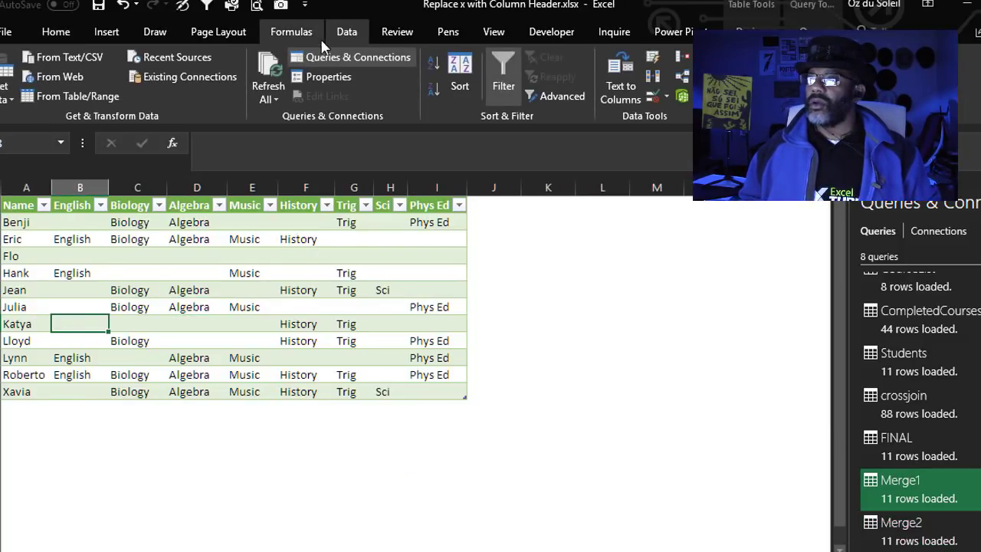
{"action": "left_click", "coordinate": [270, 67]}
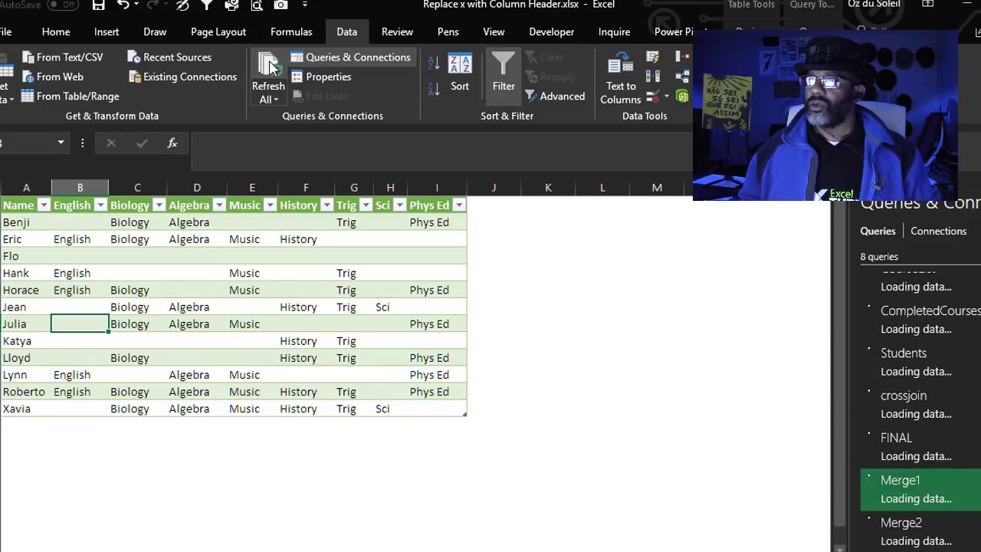